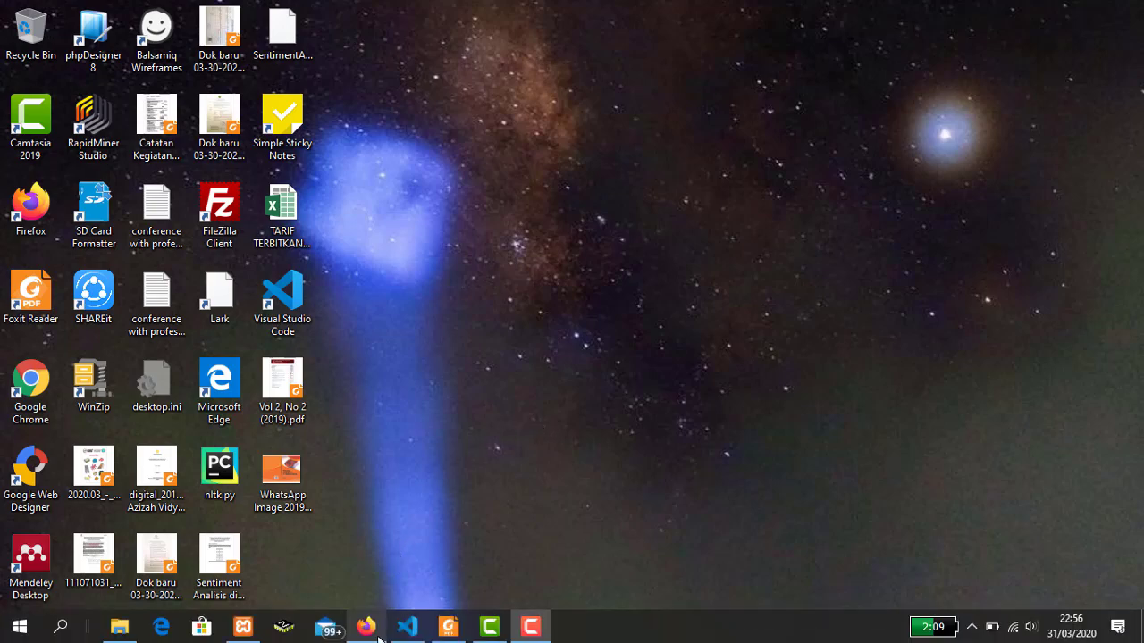
Switch to Firefox and search Google for "template web octopus".
click(378, 637)
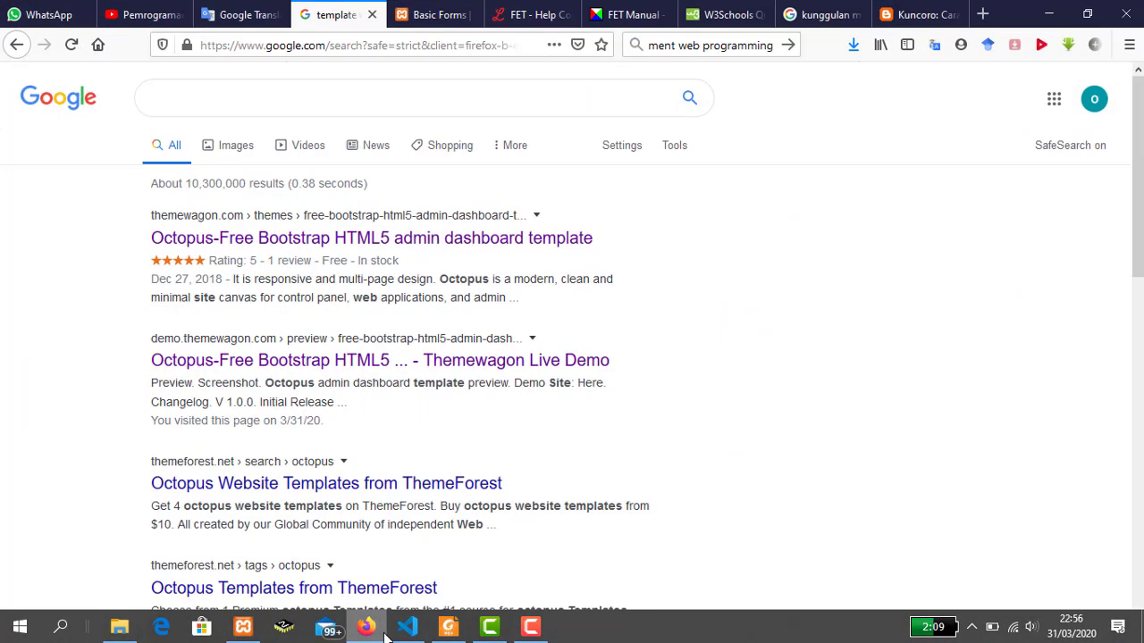
click(283, 93)
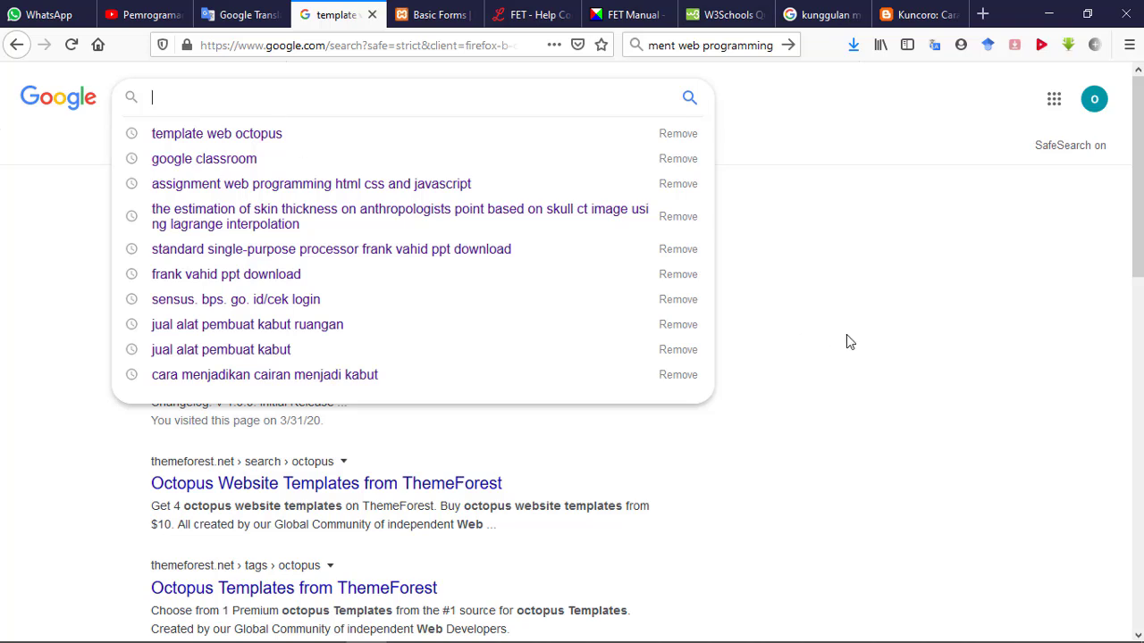
text(template)
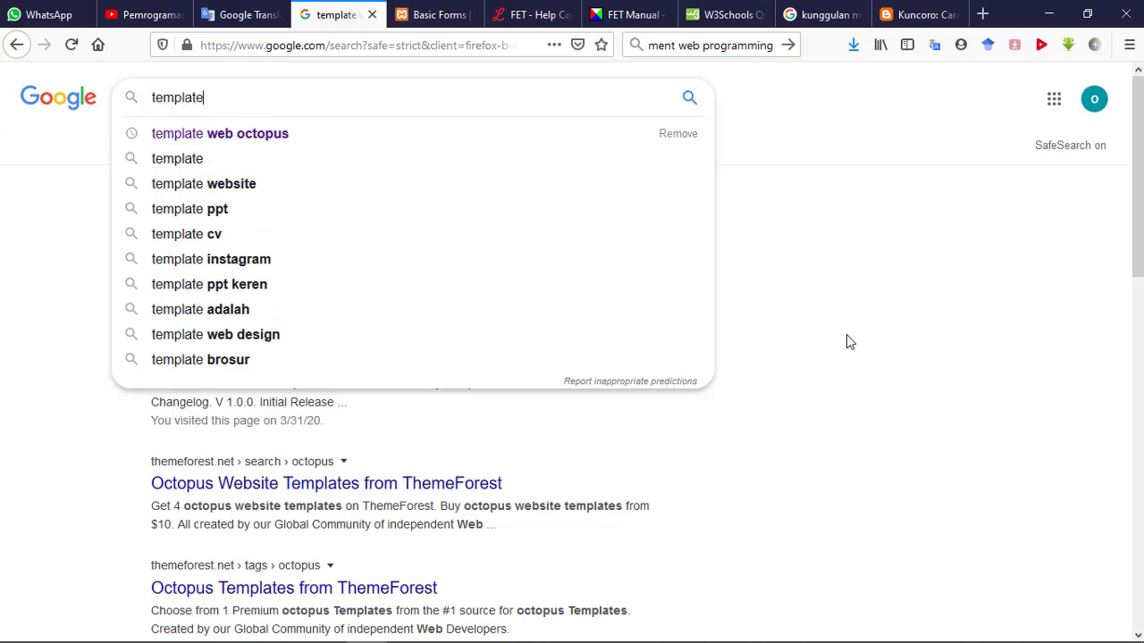
key(Down)
key(Return)
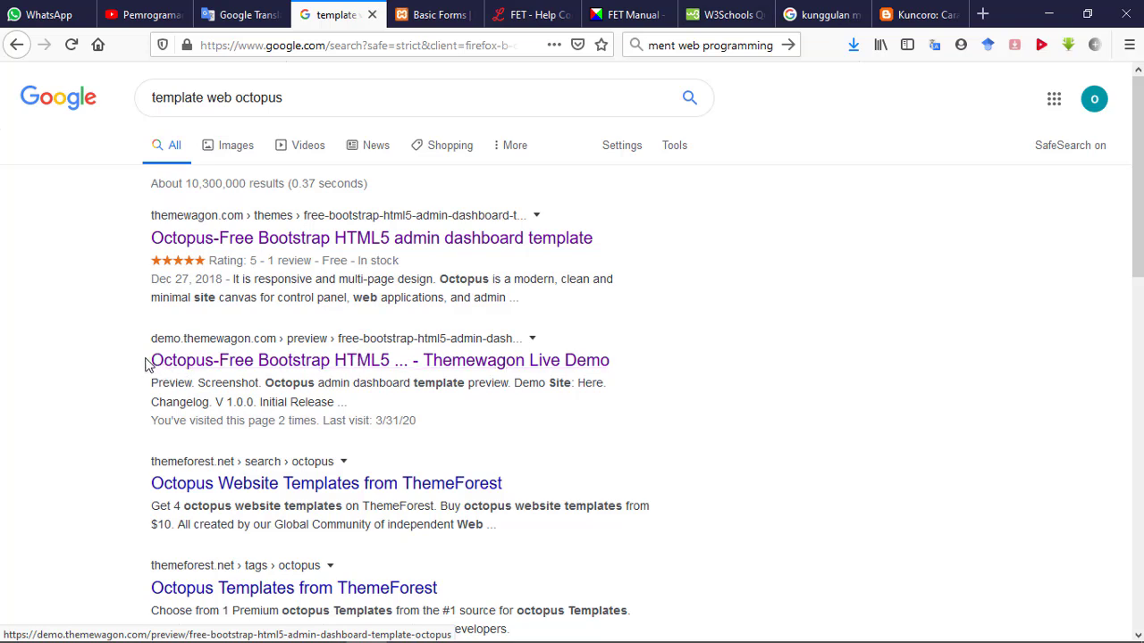
Open the "Octopus-Free Bootstrap HTML5 ... - Themewagon Live Demo" search result in a new tab and switch to it.
right_click(197, 364)
click(266, 383)
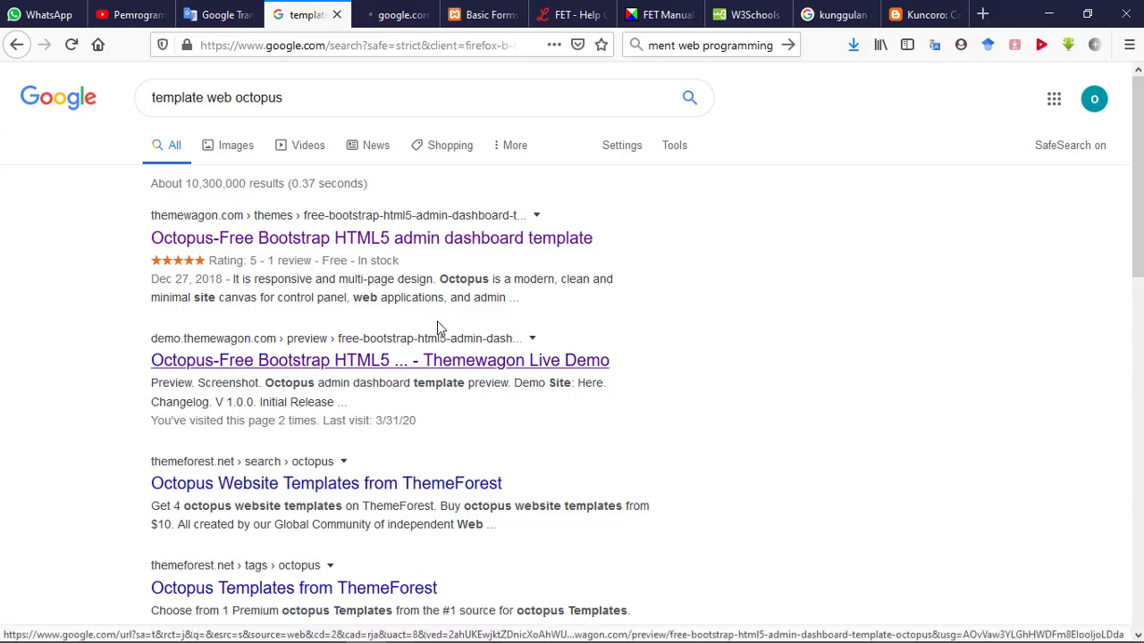
click(383, 20)
Open the demo site linked on the Octopus preview page in a new tab and switch to it.
scroll(516, 282, down, 4)
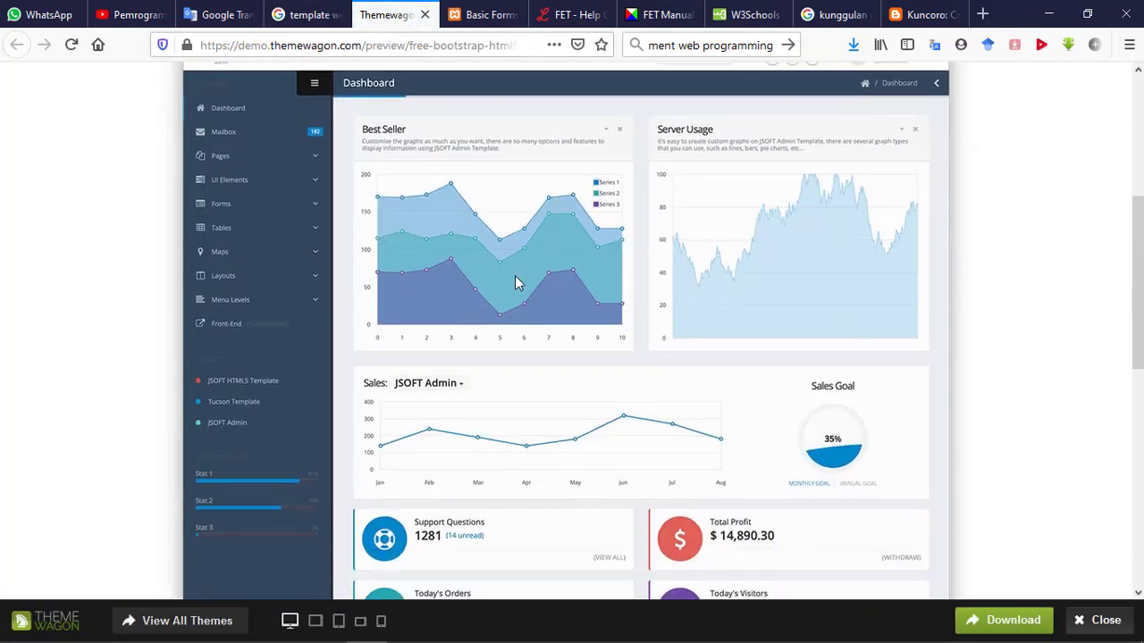
scroll(738, 352, down, 6)
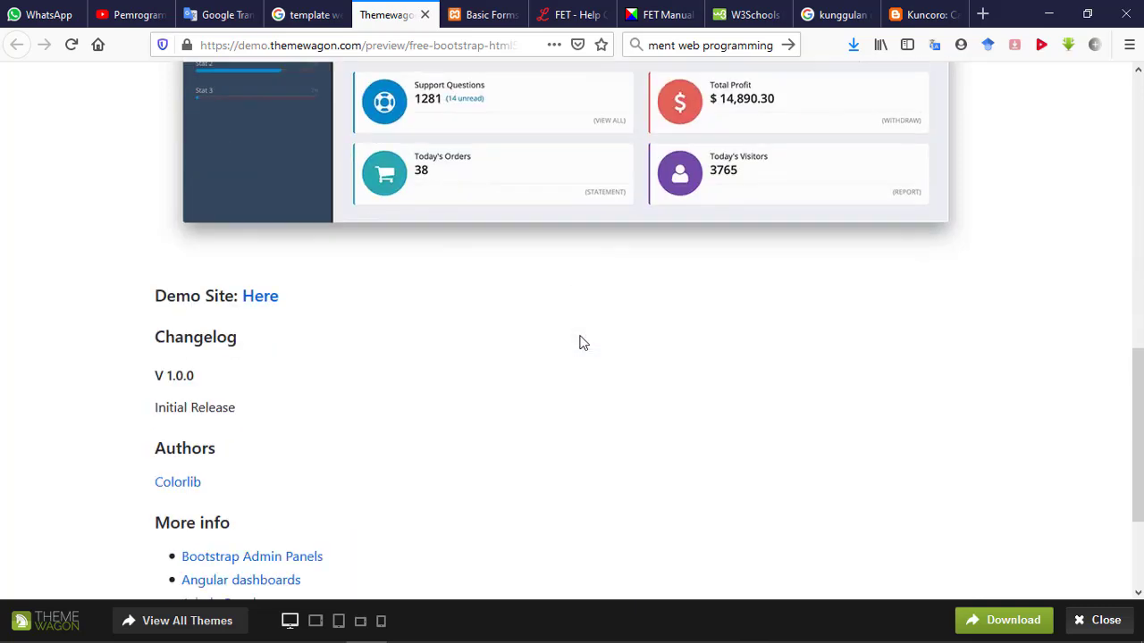
right_click(257, 239)
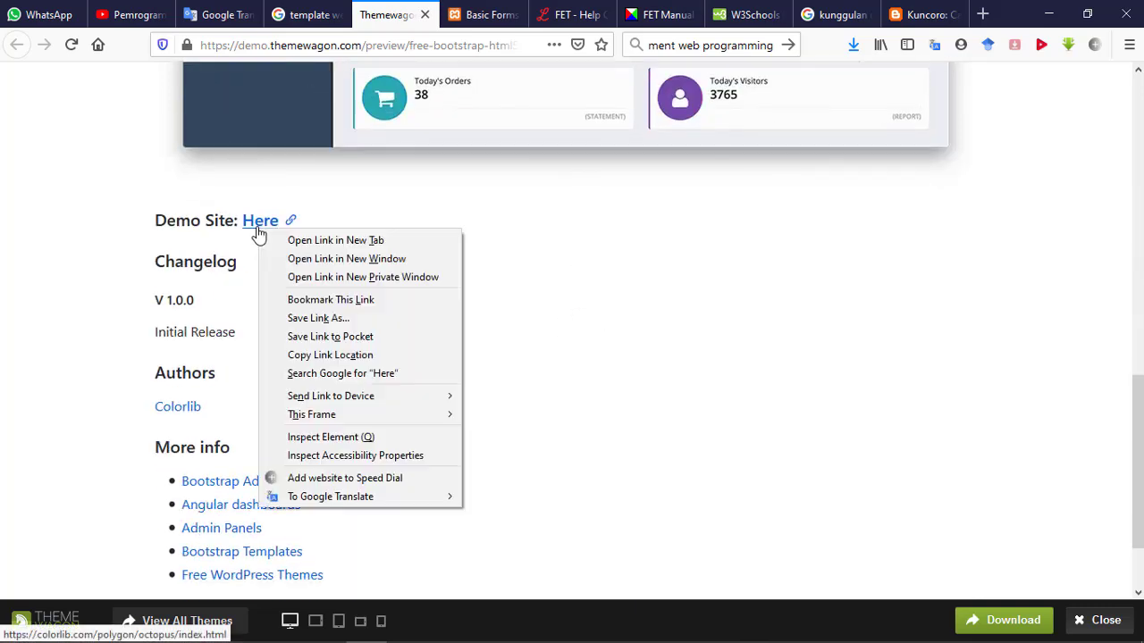
click(304, 237)
click(431, 18)
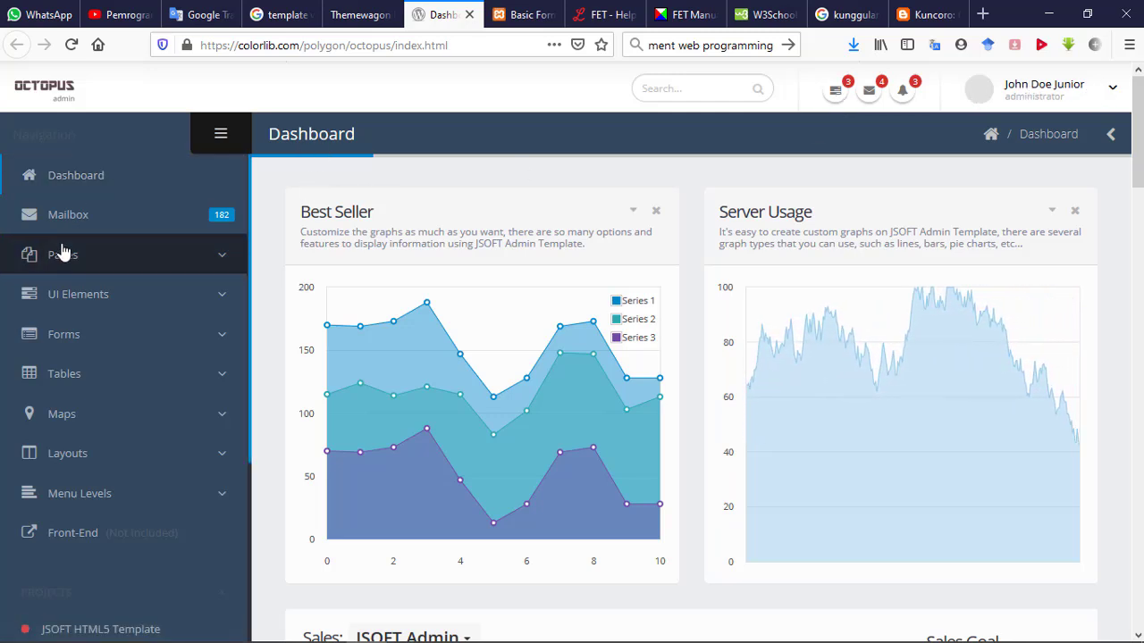
View the demo's Sign In and Sign Up sample pages, returning to the dashboard after each.
click(214, 261)
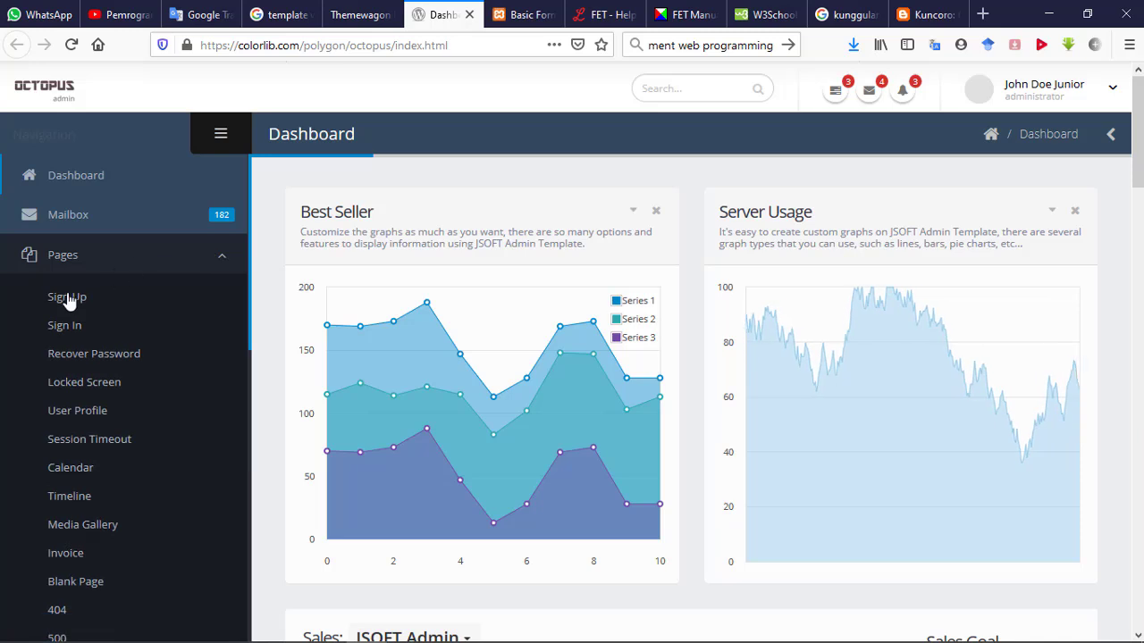
click(57, 328)
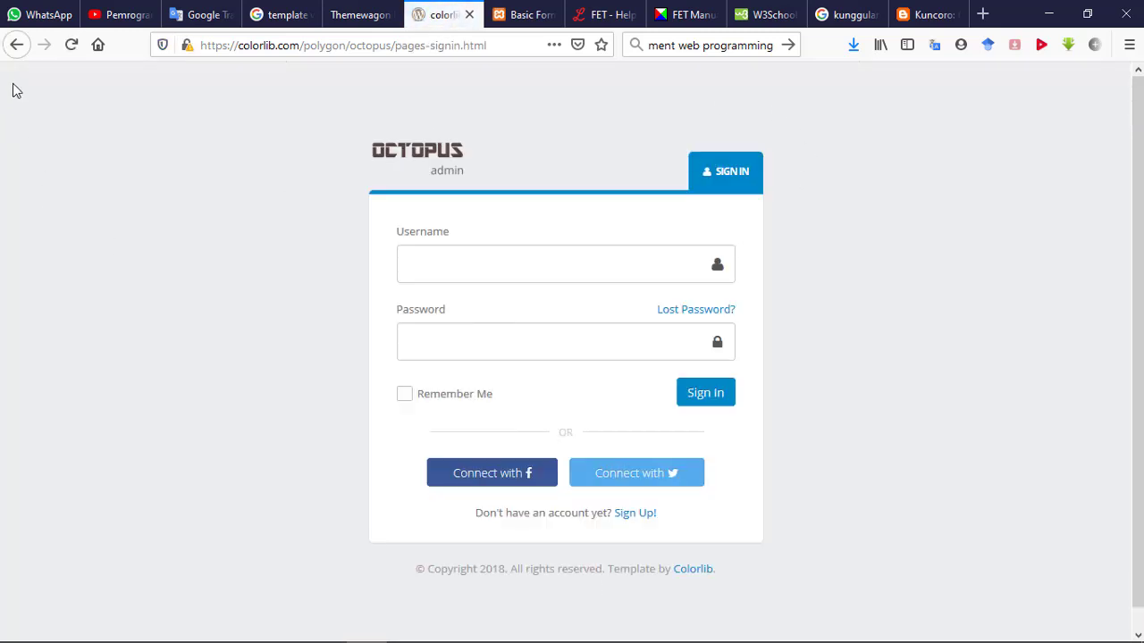
key(alt+Left)
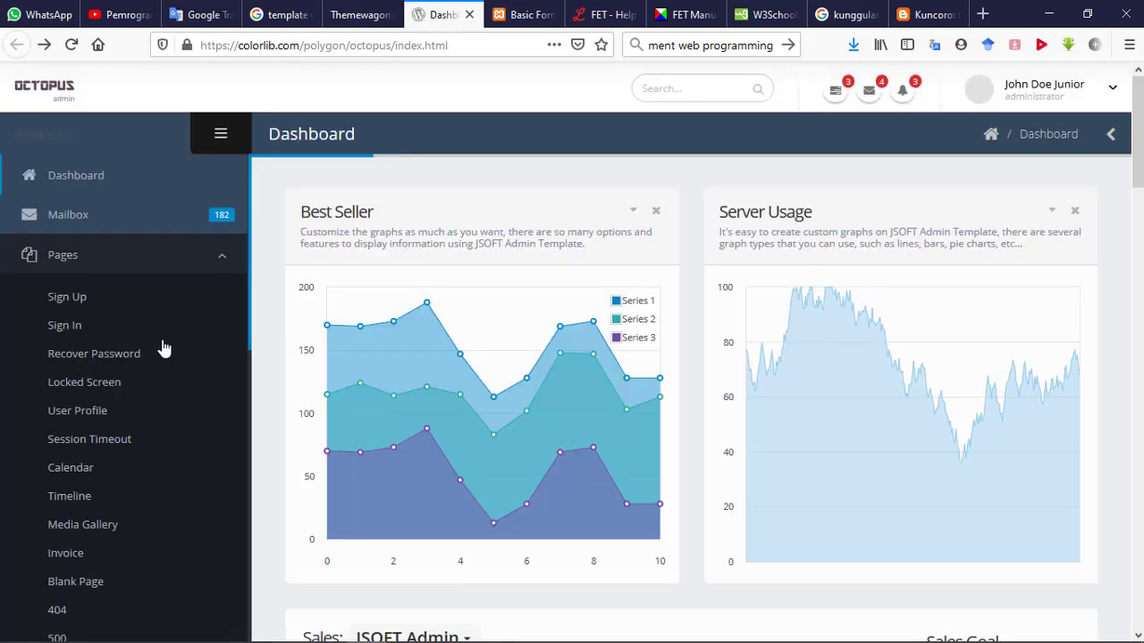
click(77, 305)
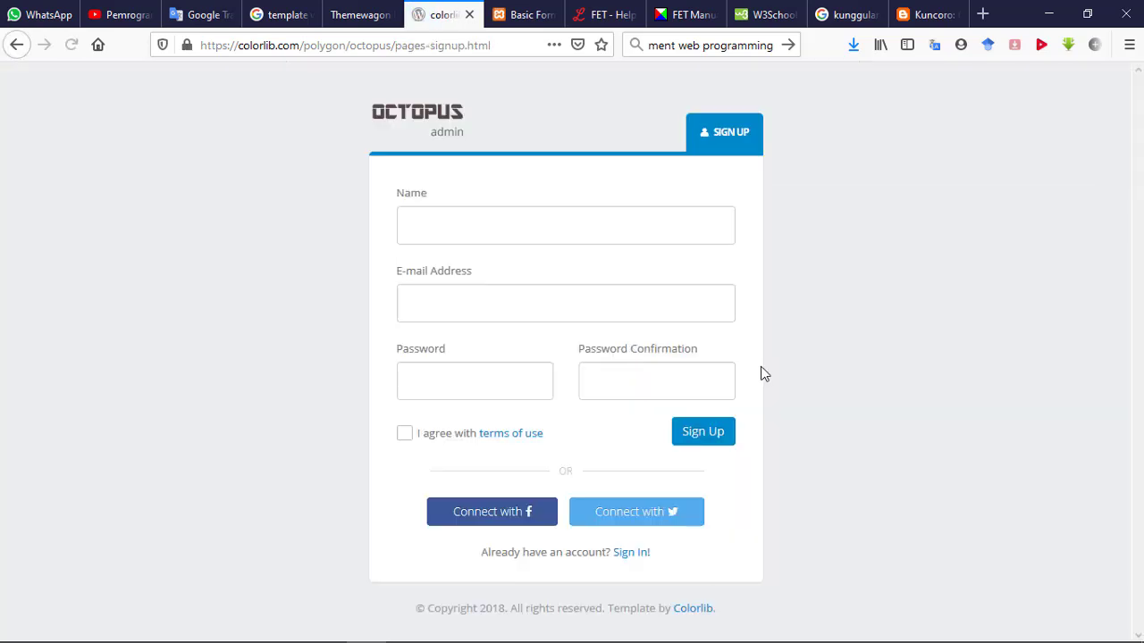
click(17, 46)
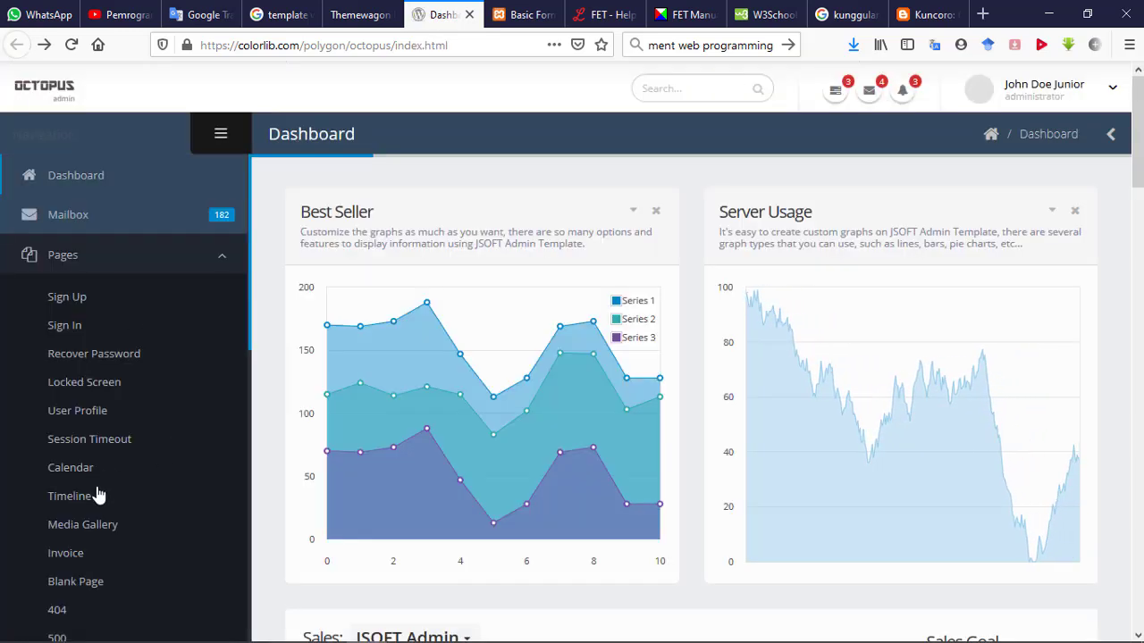
Expand the Forms section of the demo's navigation and open the Basic forms page.
scroll(98, 496, down, 4)
click(211, 417)
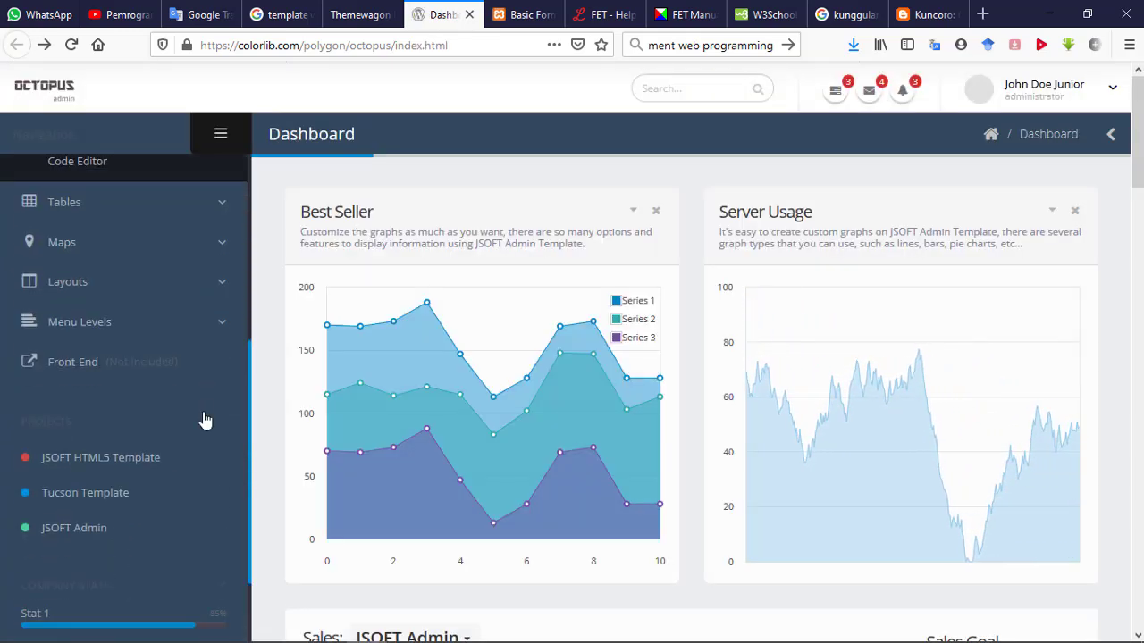
scroll(203, 420, up, 2)
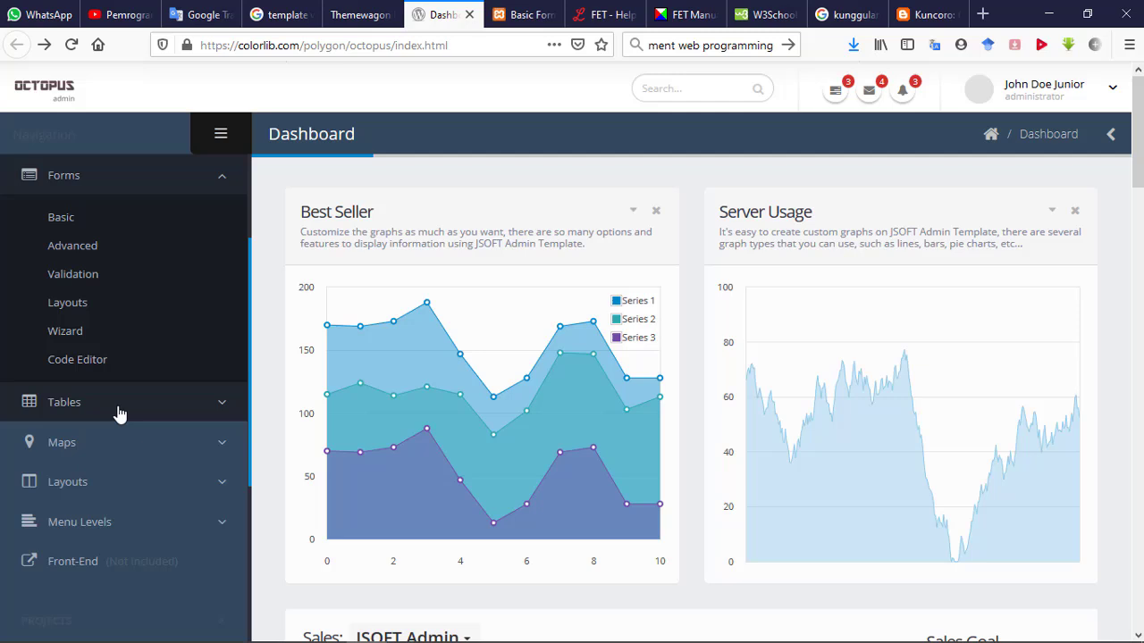
click(65, 222)
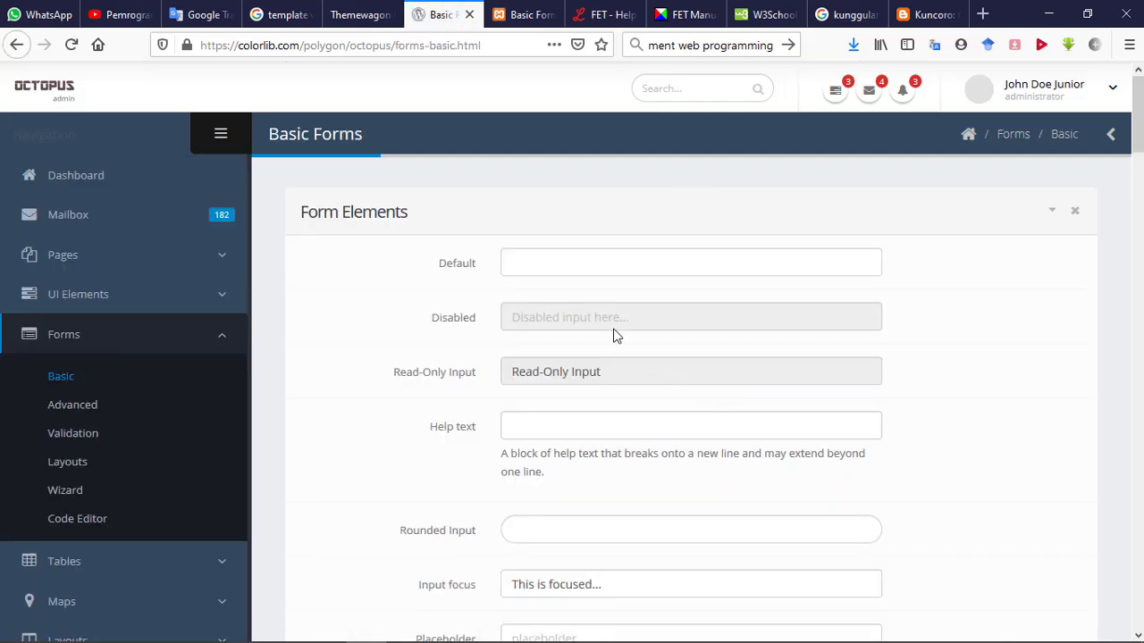
Examine the form elements on the Basic Forms page down to the input grid, and close the demo tab.
scroll(466, 460, down, 8)
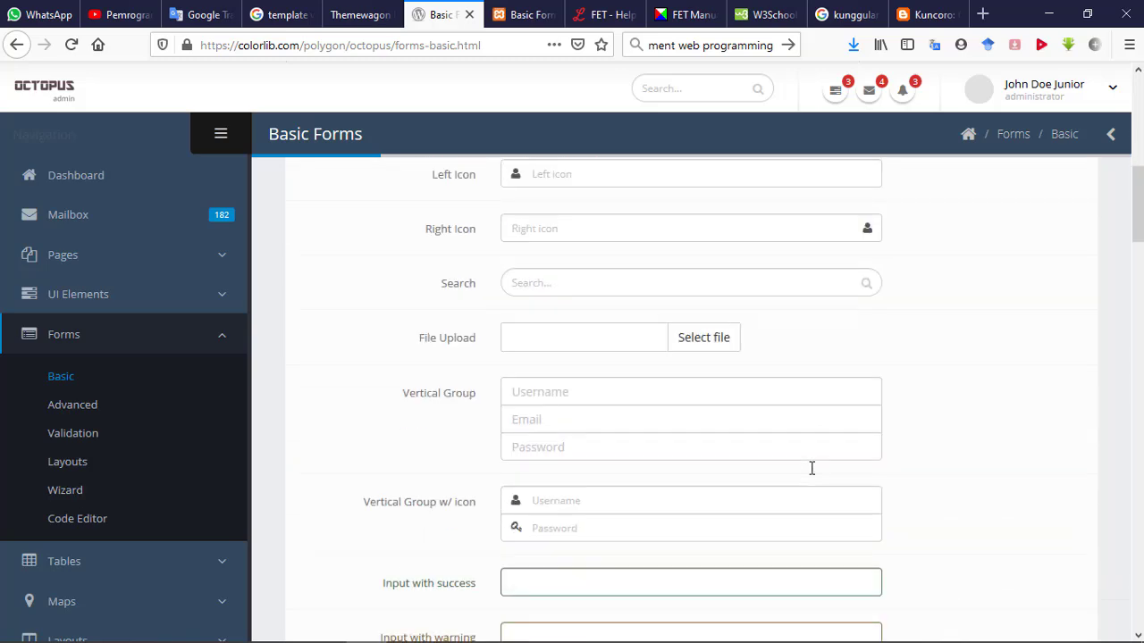
scroll(727, 472, up, 1)
scroll(705, 492, down, 15)
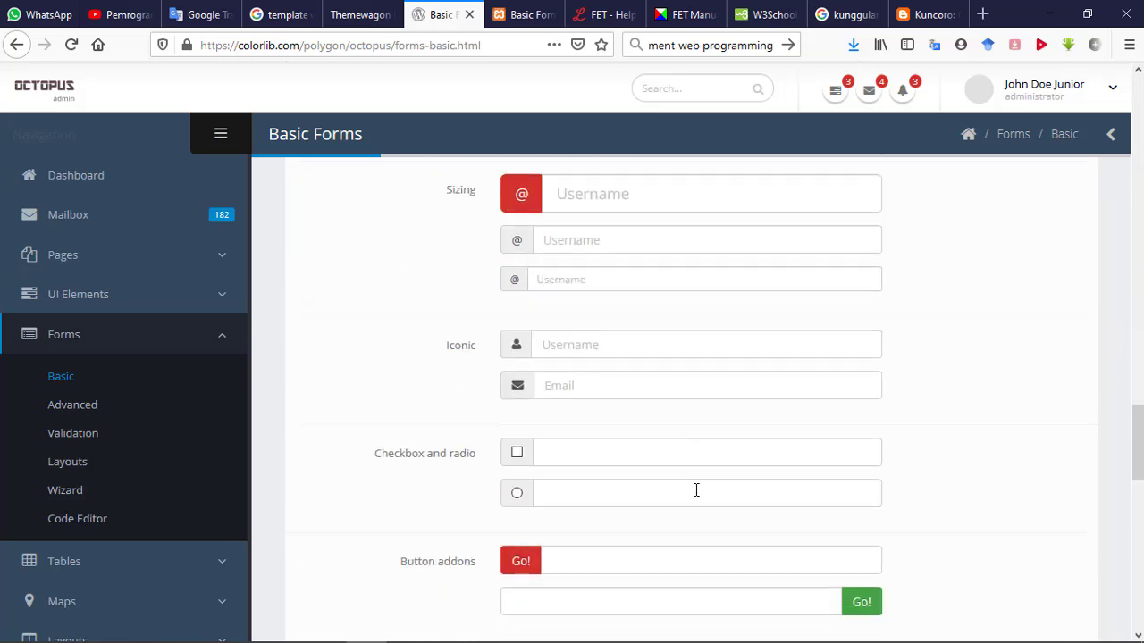
scroll(695, 499, down, 1)
mouse_move(404, 633)
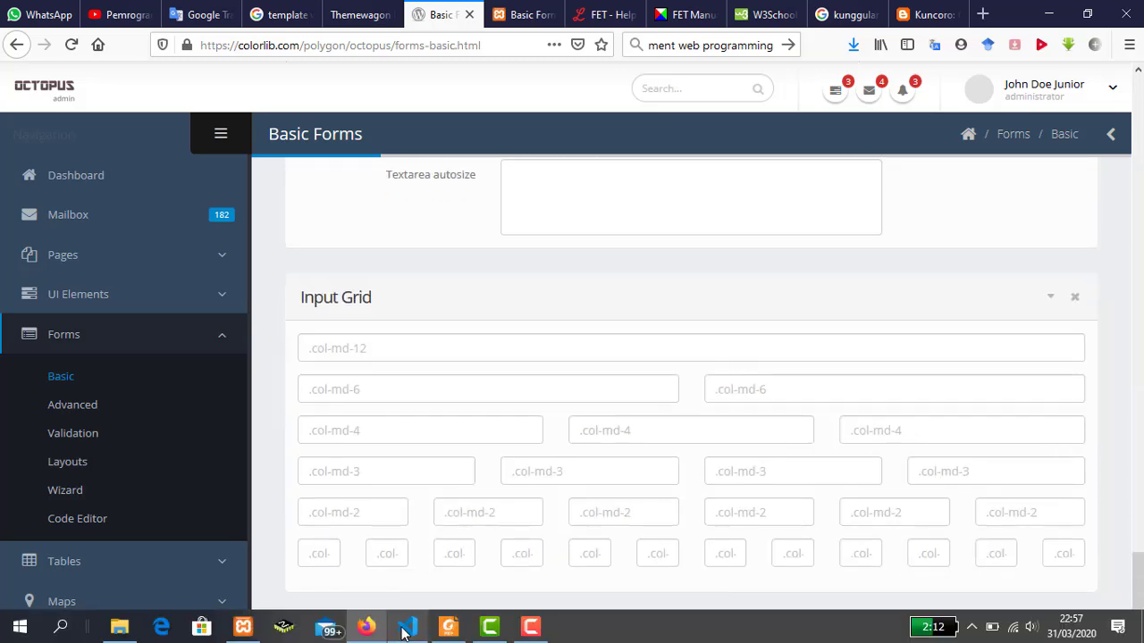
scroll(743, 376, up, 20)
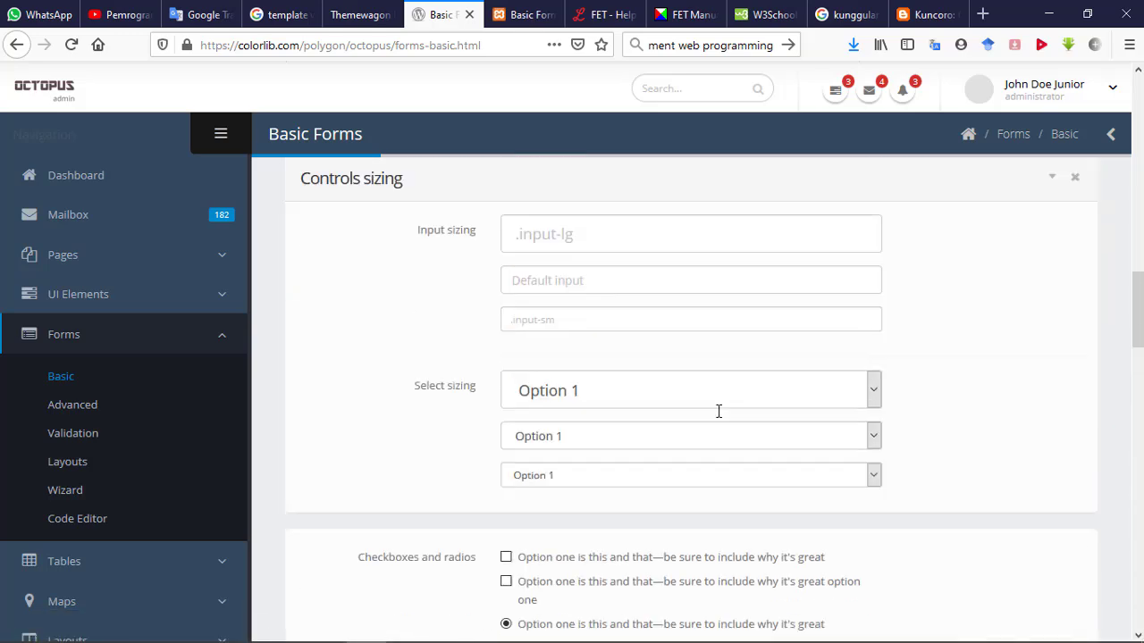
scroll(713, 414, up, 2)
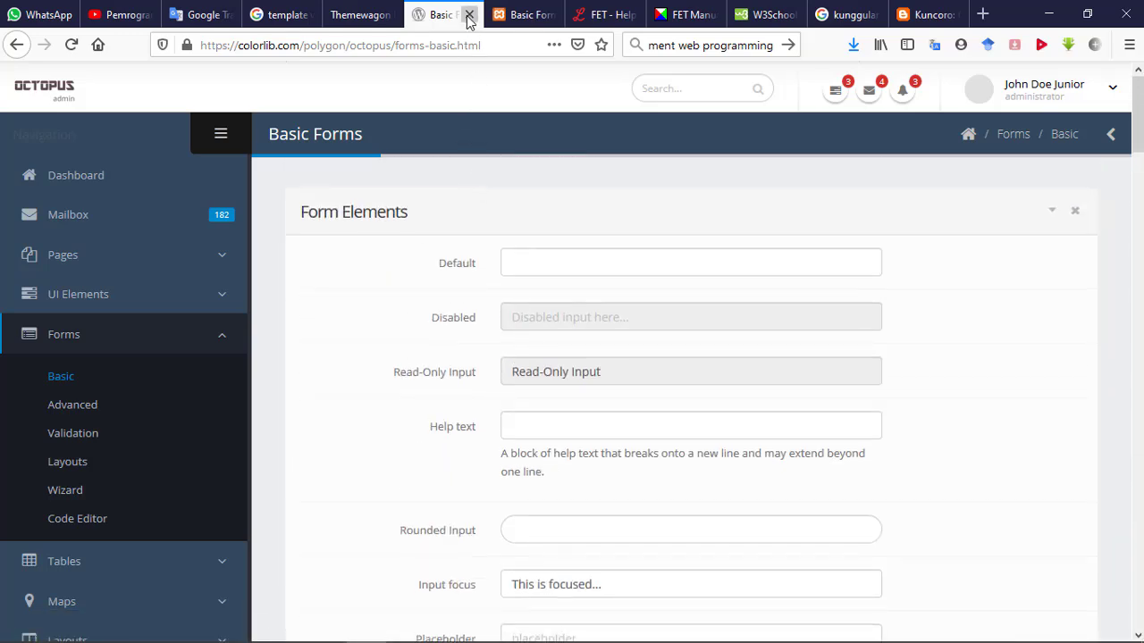
click(468, 16)
Examine the Octopus preview page's description, dashboard screenshot, demo link, changelog and author information.
scroll(489, 338, up, 6)
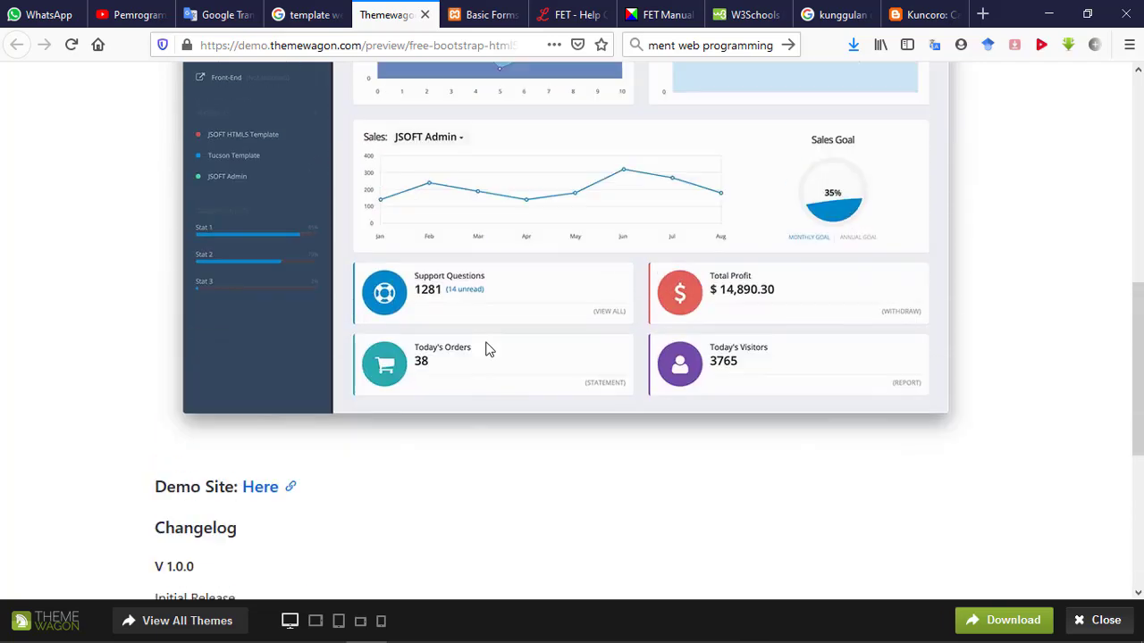
scroll(484, 348, up, 1)
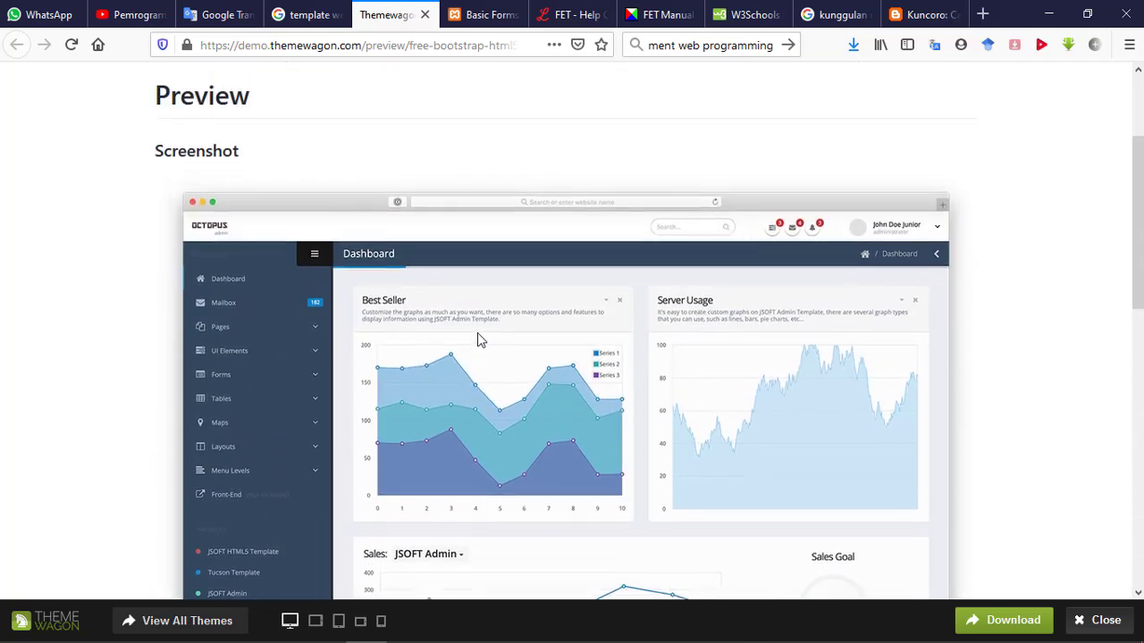
scroll(477, 336, up, 2)
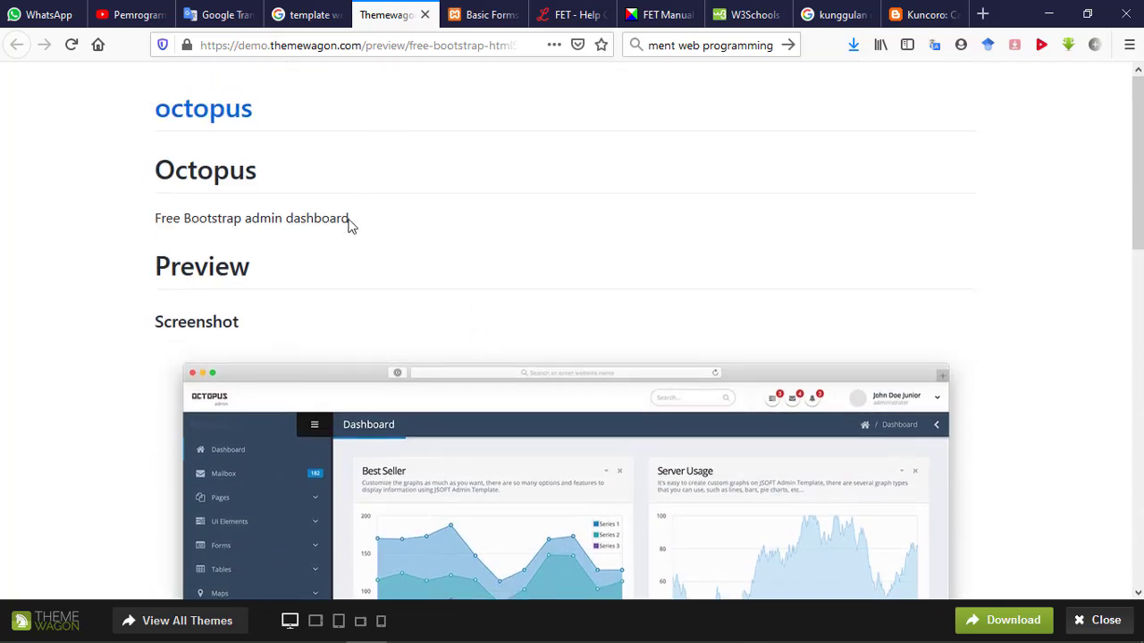
scroll(368, 362, down, 9)
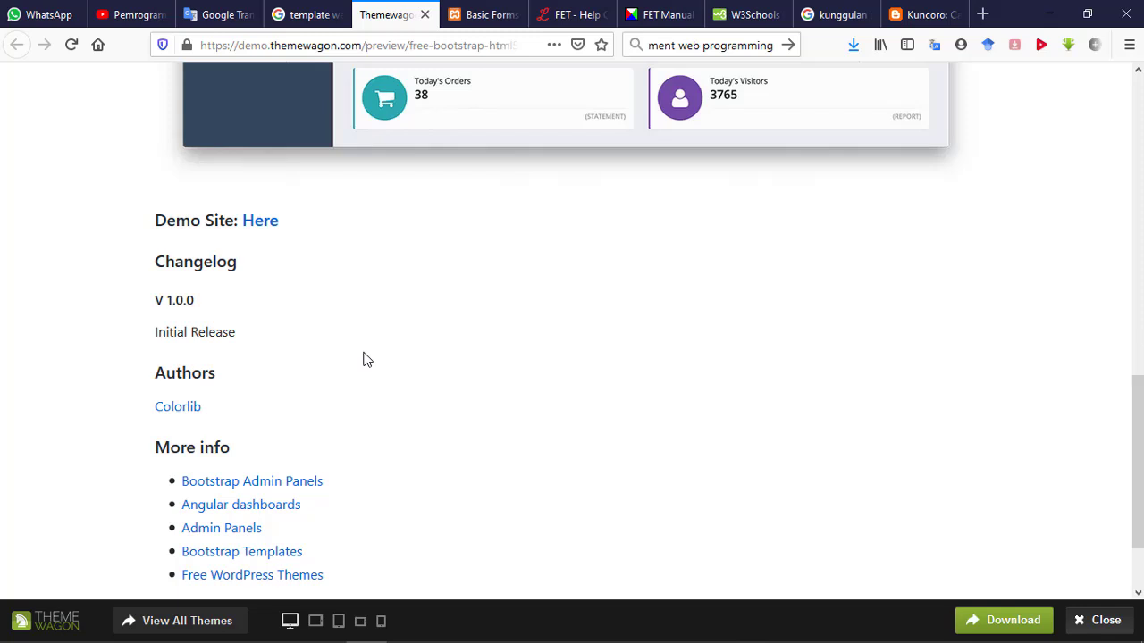
scroll(798, 381, up, 3)
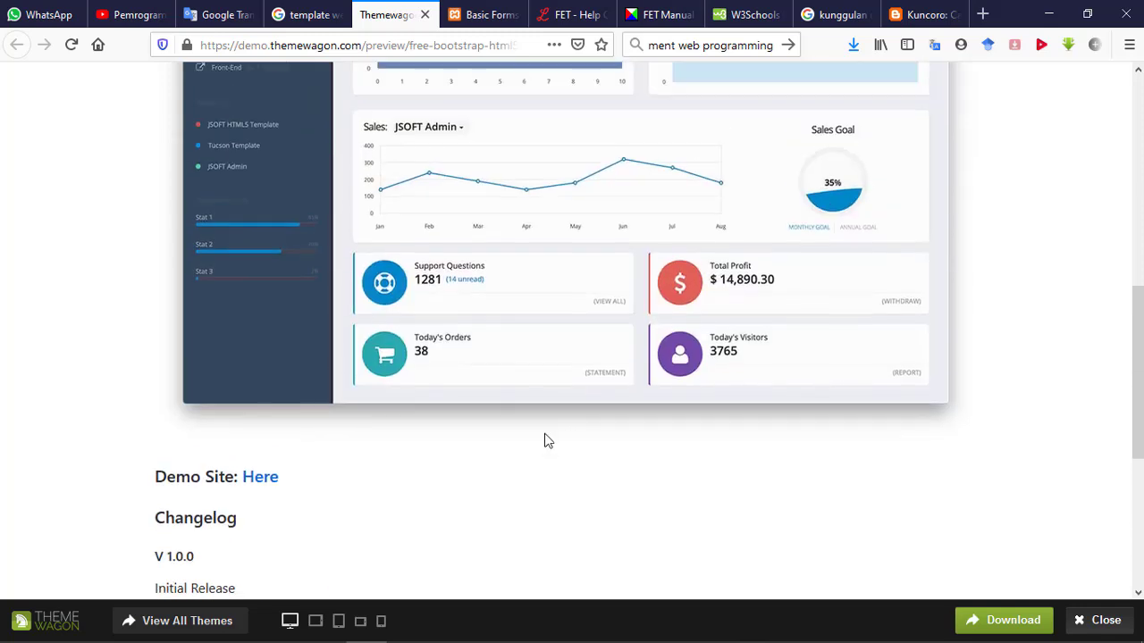
Preview the Octopus page at each smaller device size, ending with the portrait phone view, and read through it there.
click(315, 622)
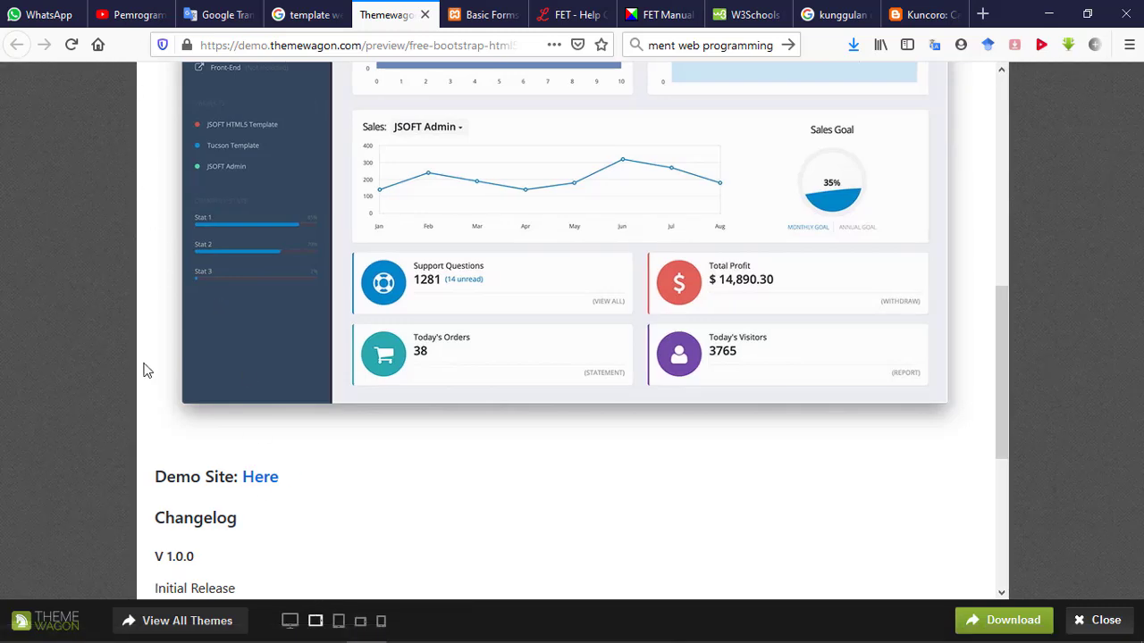
scroll(435, 253, up, 5)
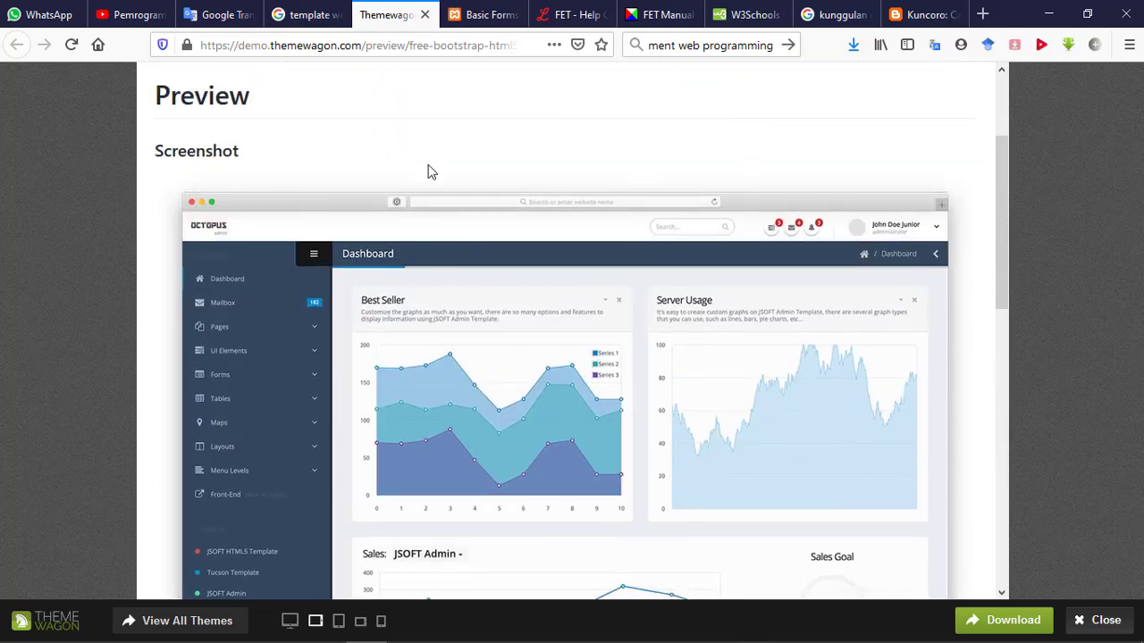
scroll(492, 429, down, 6)
click(339, 622)
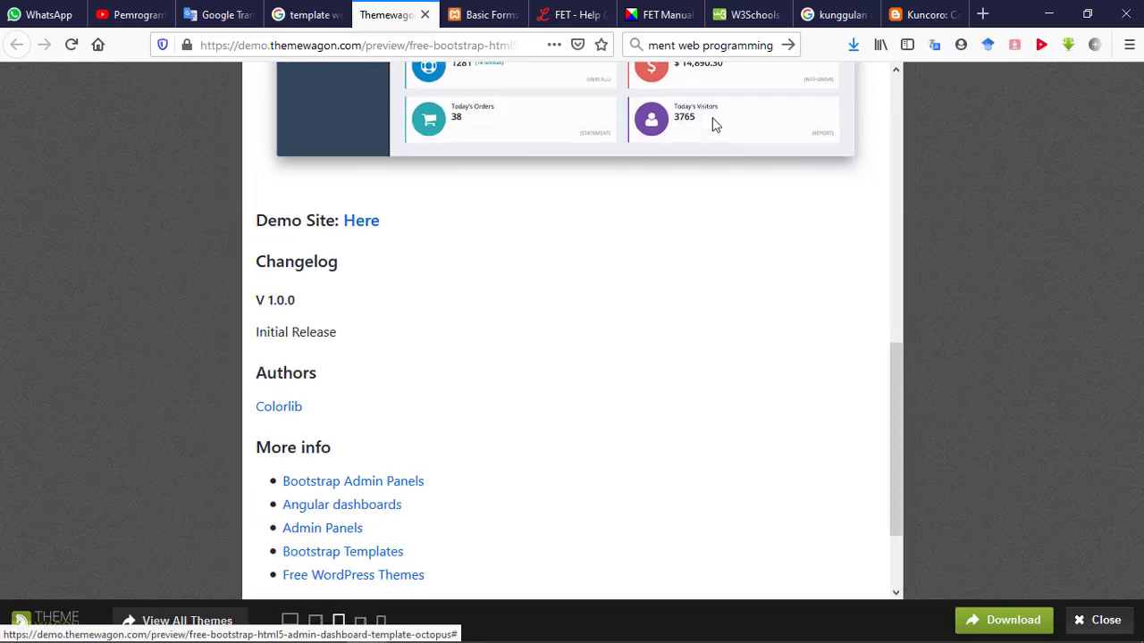
click(360, 621)
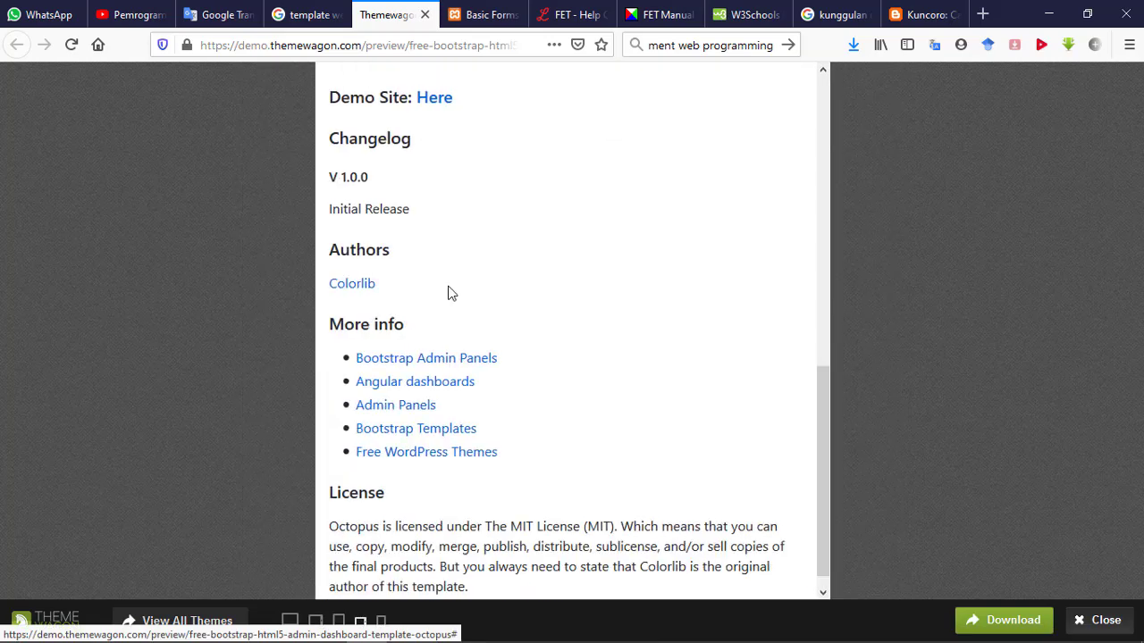
click(381, 621)
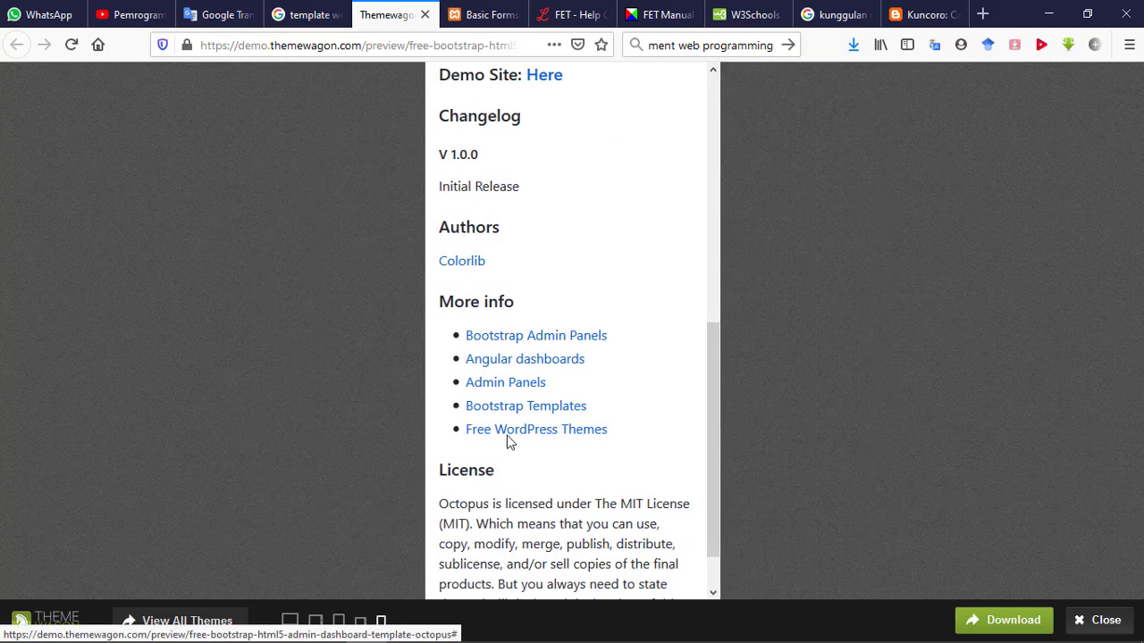
scroll(679, 422, up, 5)
scroll(661, 415, down, 6)
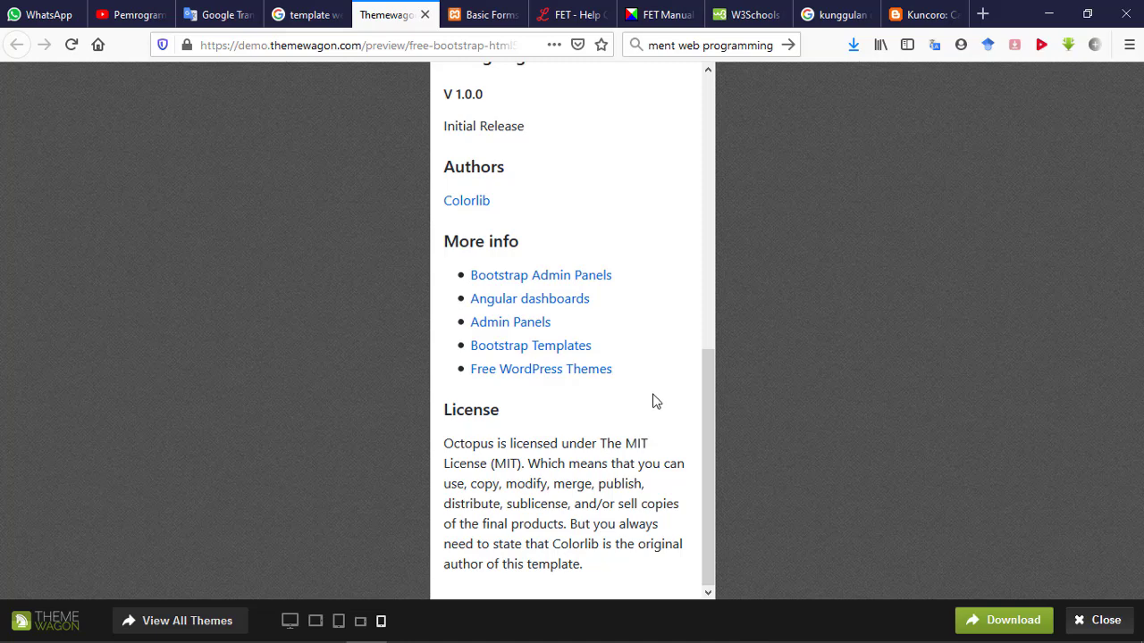
scroll(582, 269, up, 6)
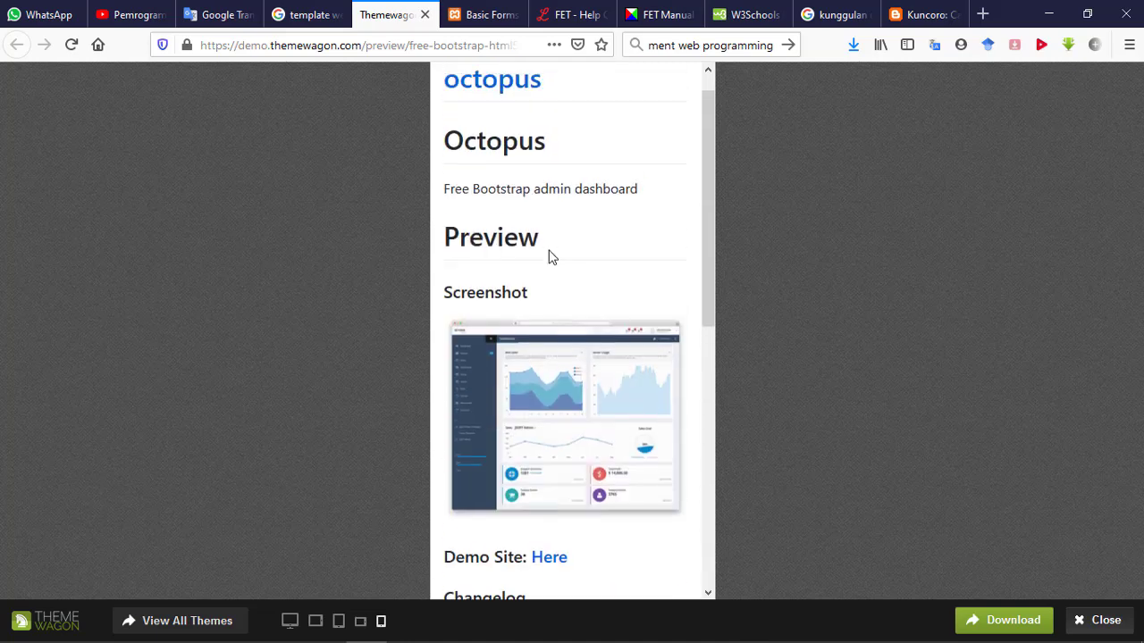
Open the Octopus download page and request the free download link using the saved e-mail address.
click(1019, 627)
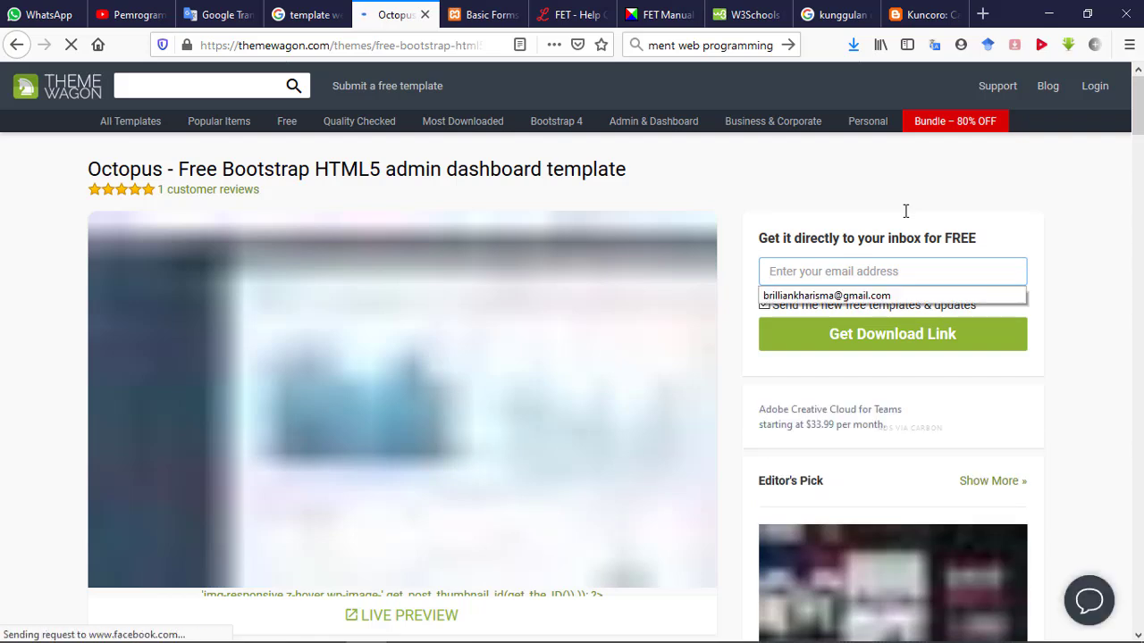
click(876, 296)
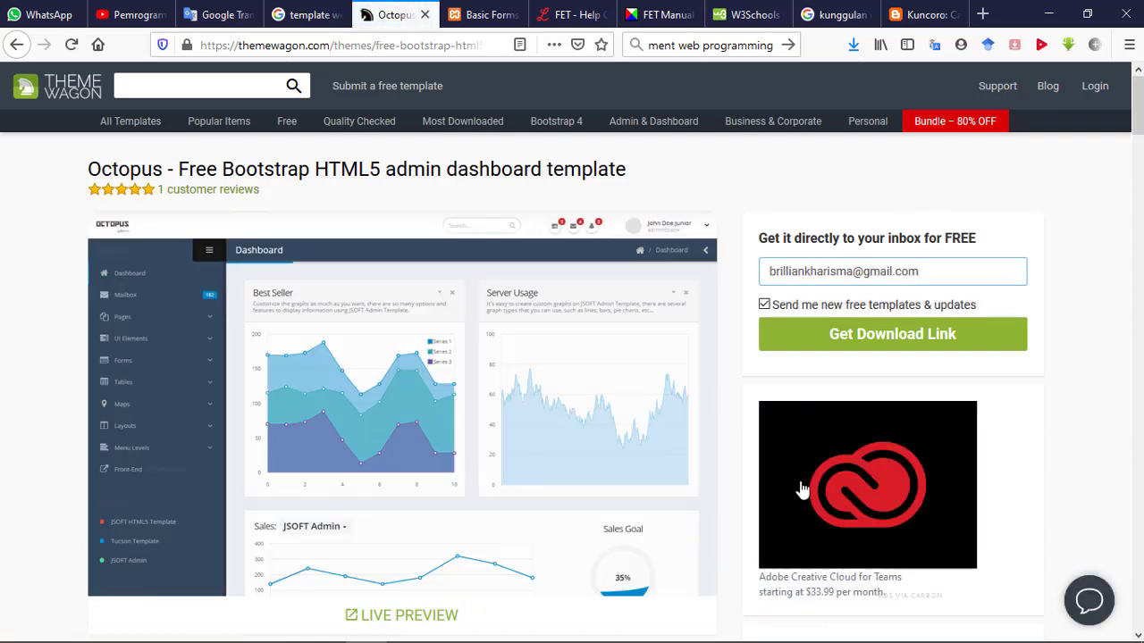
click(889, 344)
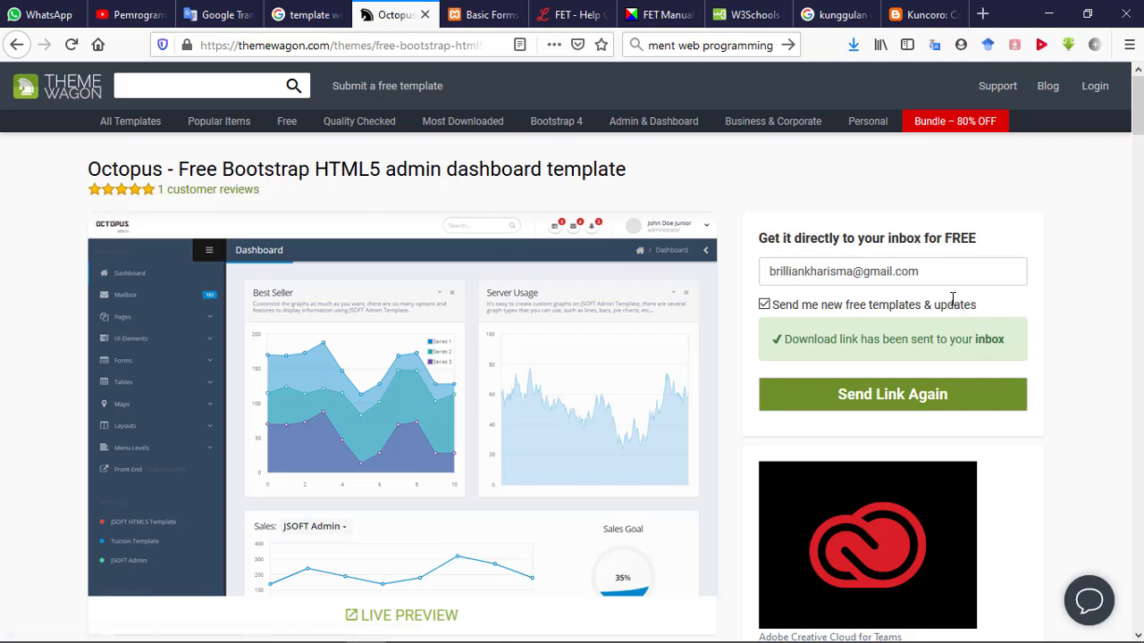
drag(926, 271, 769, 268)
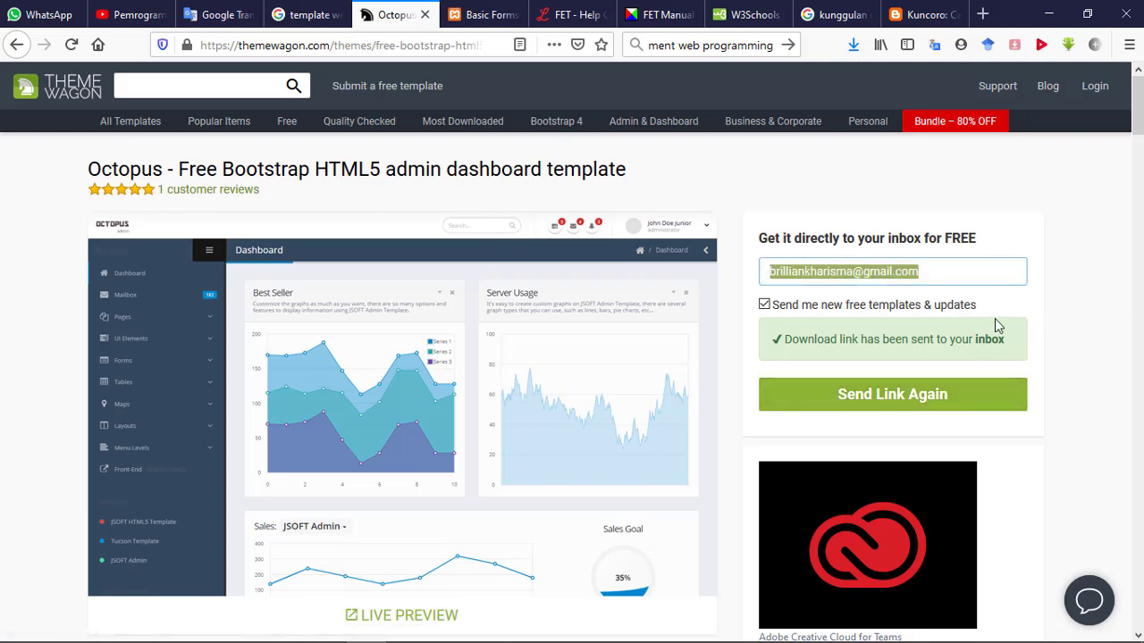
Switch to File Explorer and go through the xampp and htdocs folders into the octopus folder.
mouse_move(367, 640)
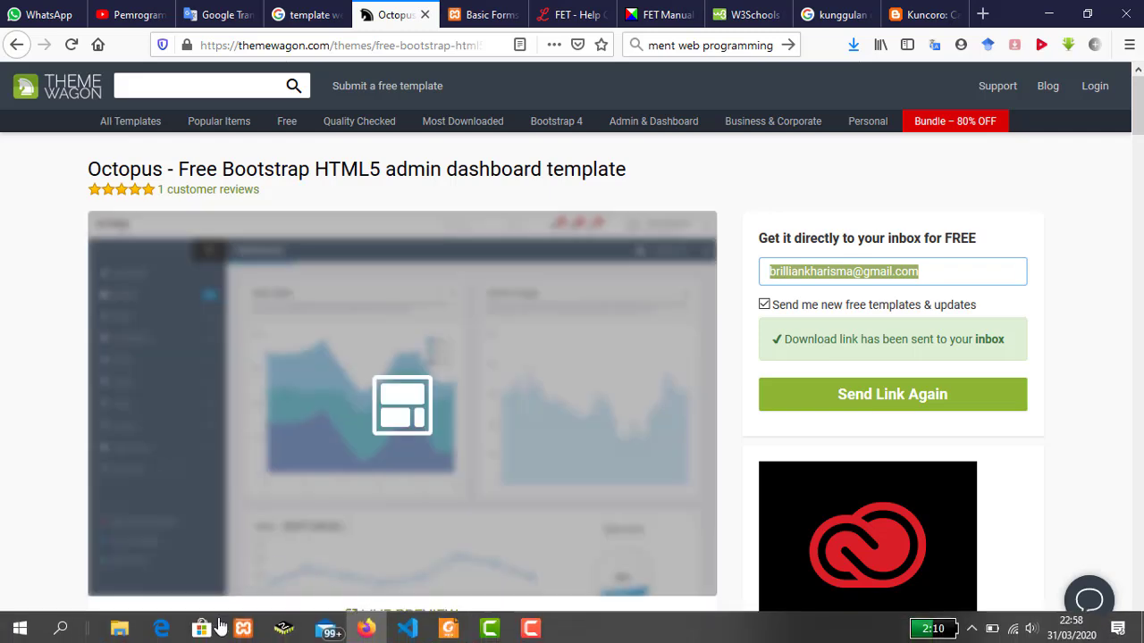
click(118, 633)
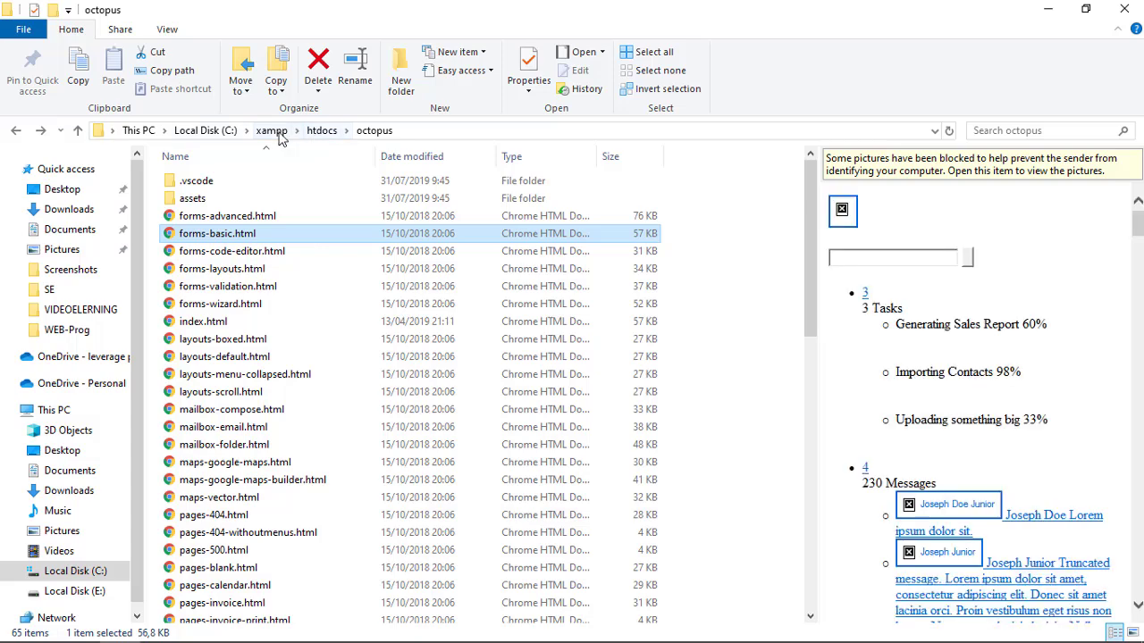
click(272, 131)
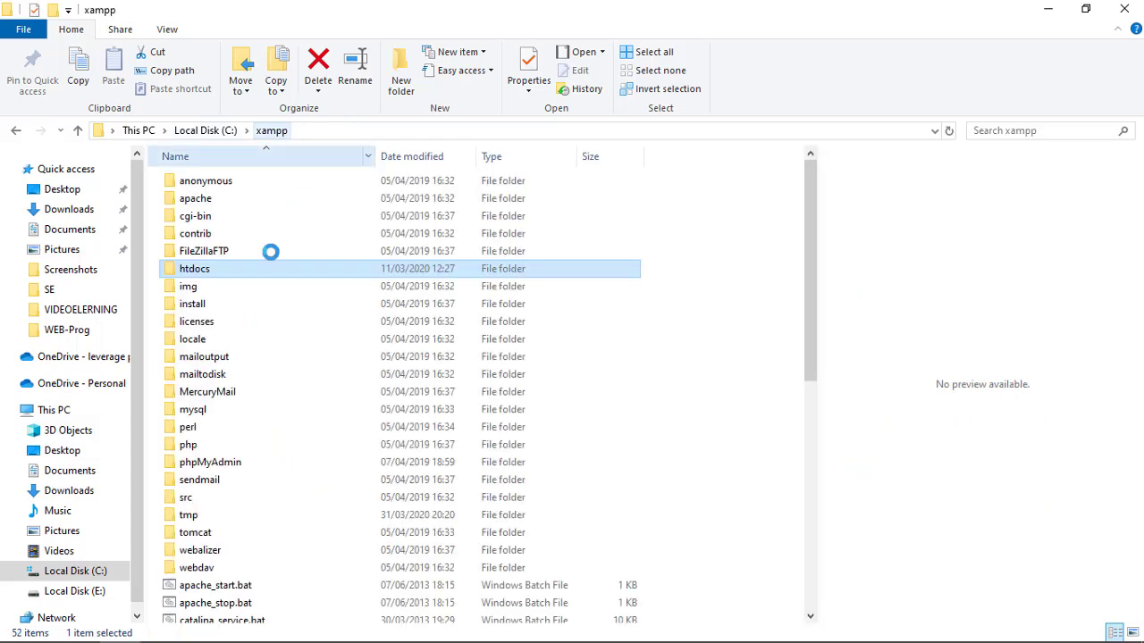
double_click(261, 270)
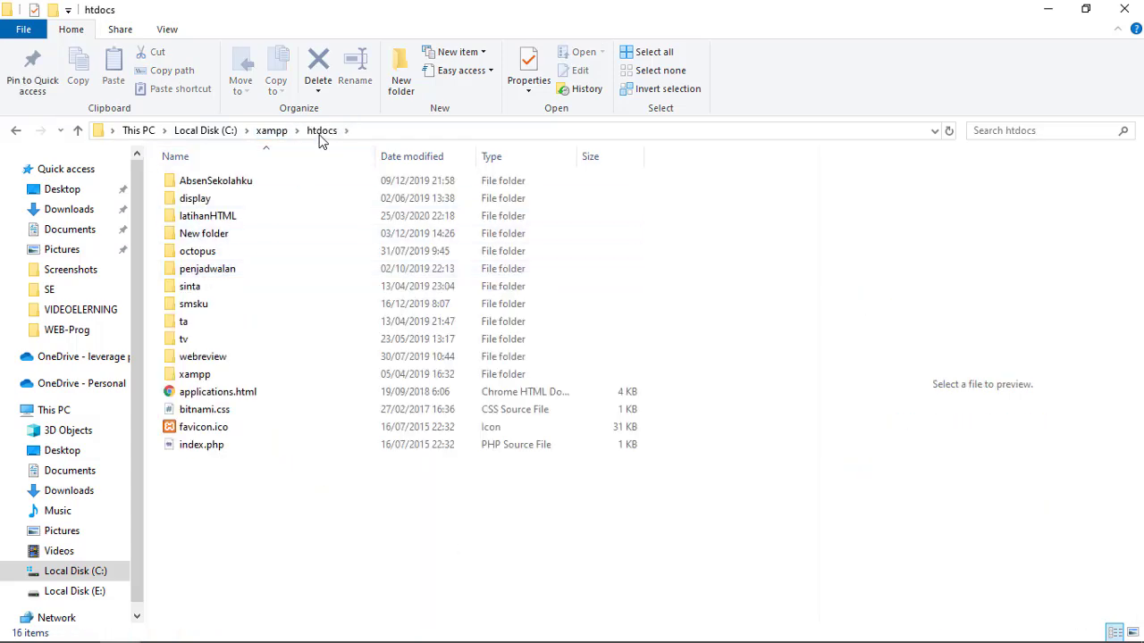
double_click(195, 254)
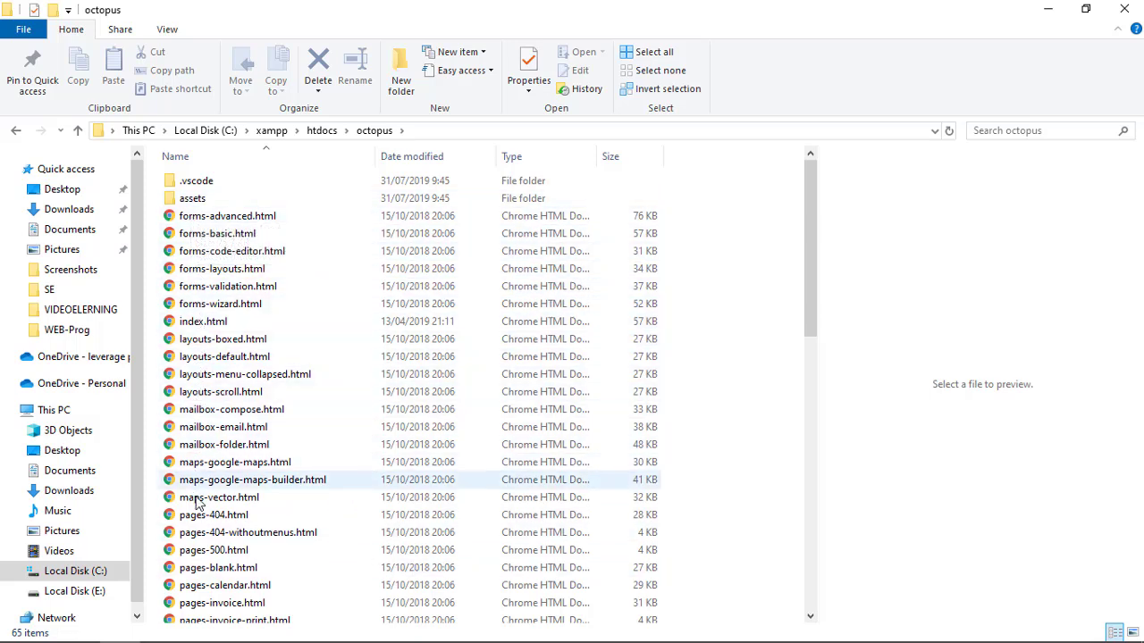
Look through the template's HTML files and the contents of its assets folder, ending back in the octopus folder.
scroll(219, 563, down, 10)
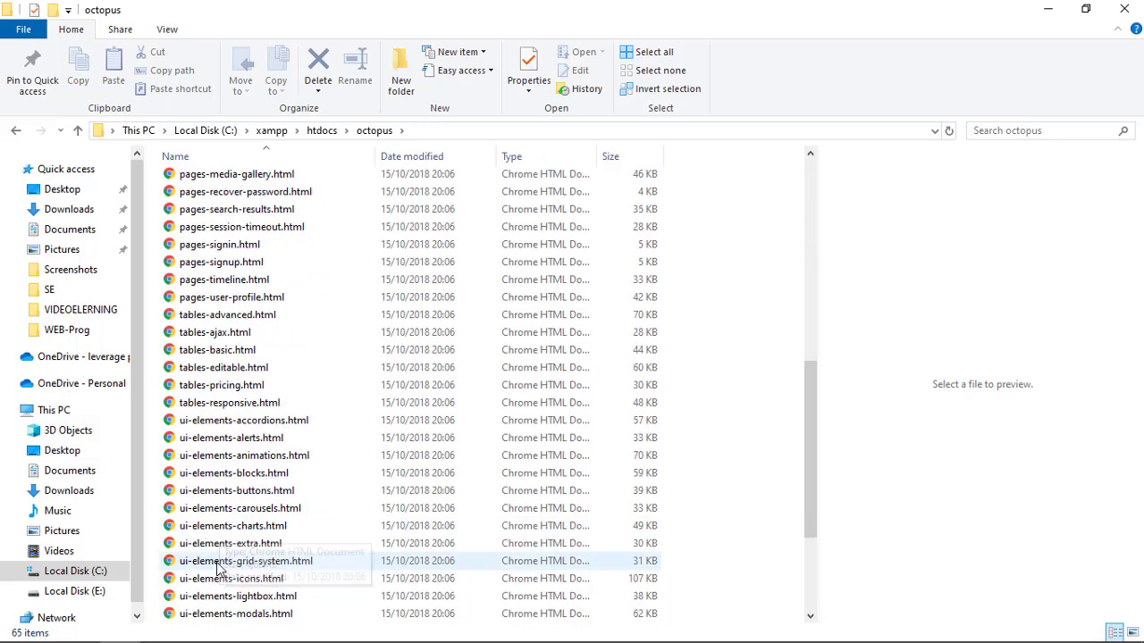
scroll(219, 570, down, 3)
scroll(216, 573, up, 12)
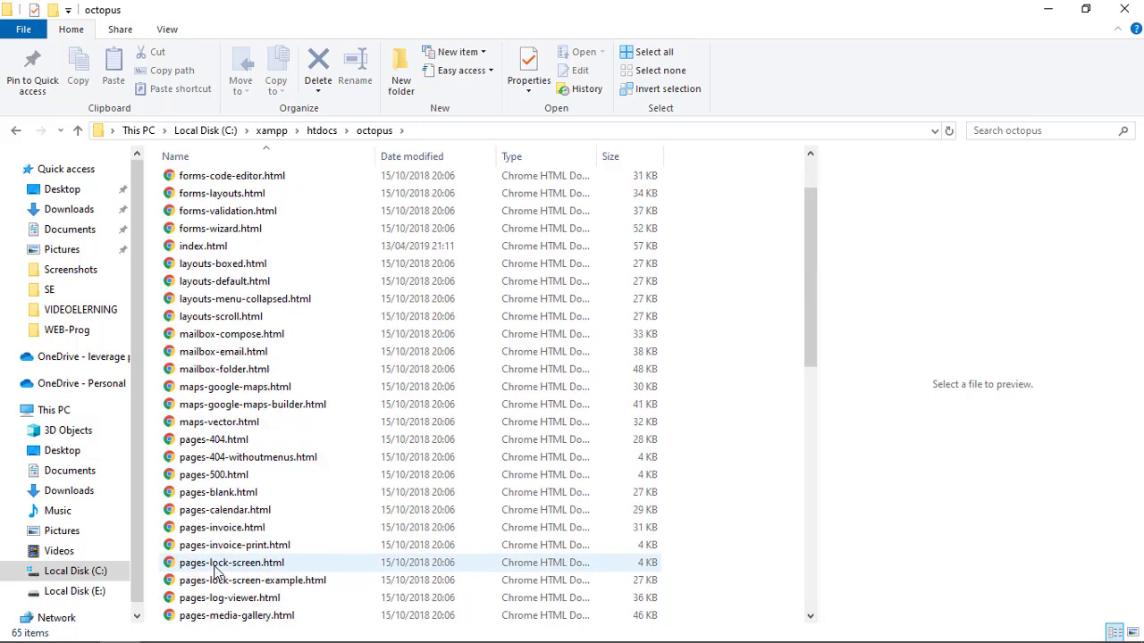
scroll(215, 573, up, 2)
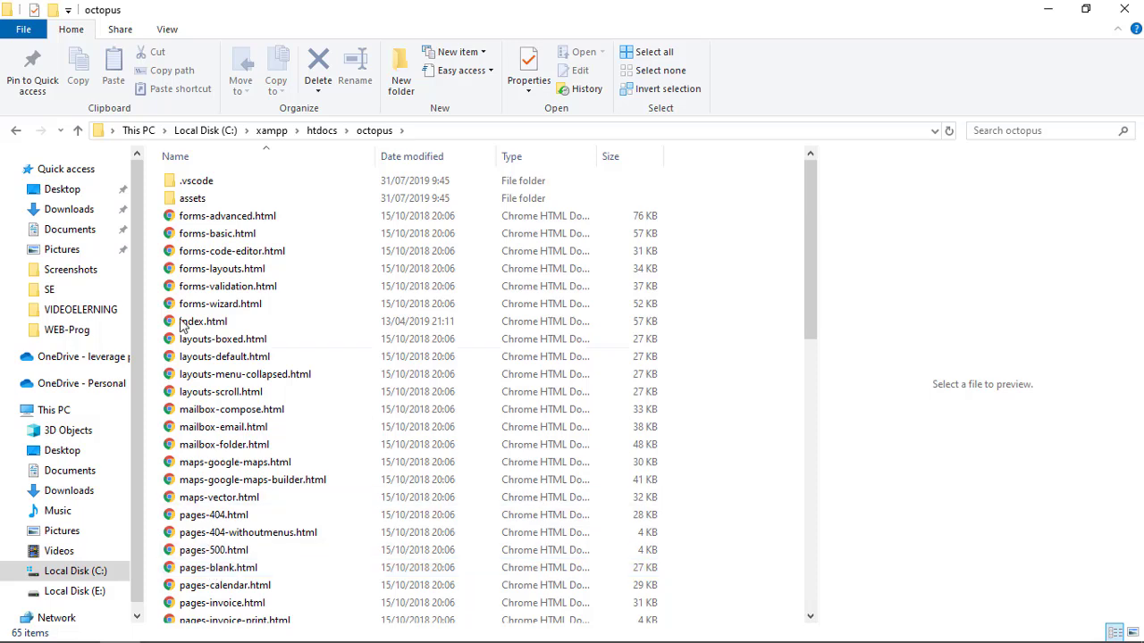
double_click(190, 202)
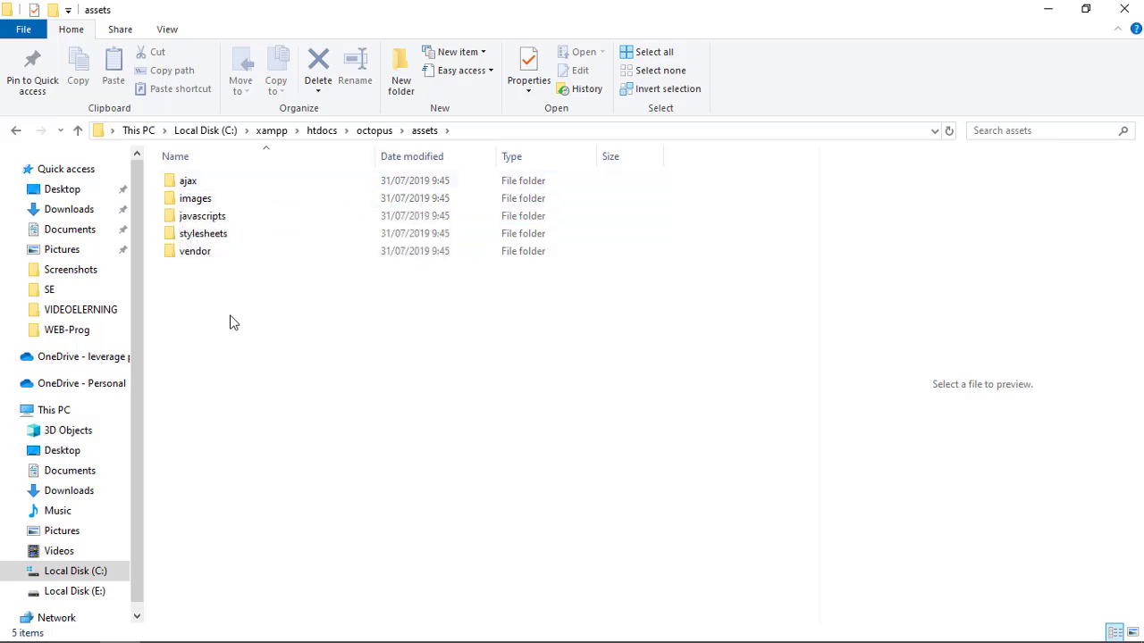
click(16, 132)
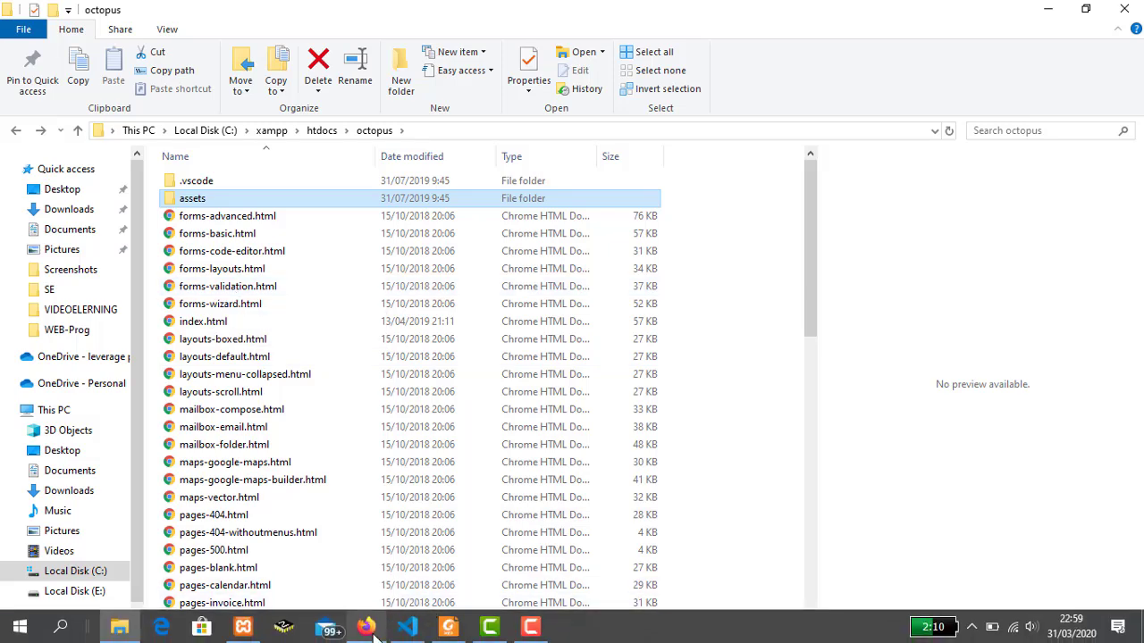
Switch to Firefox and load localhost/octopus/ in the tab showing the local Basic Forms page.
click(367, 626)
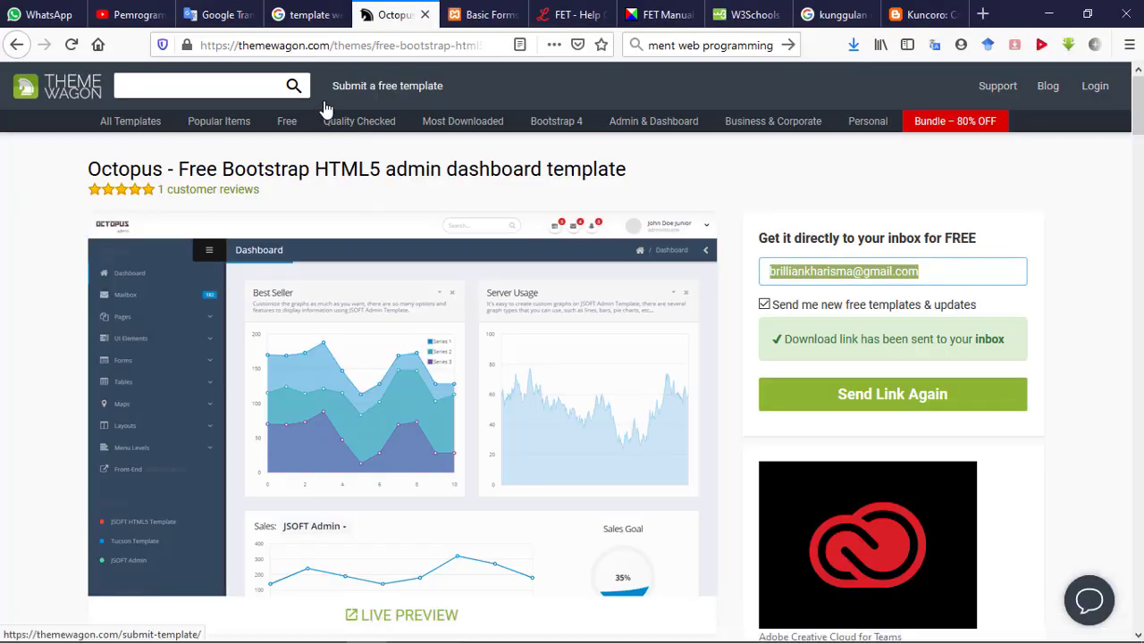
click(474, 15)
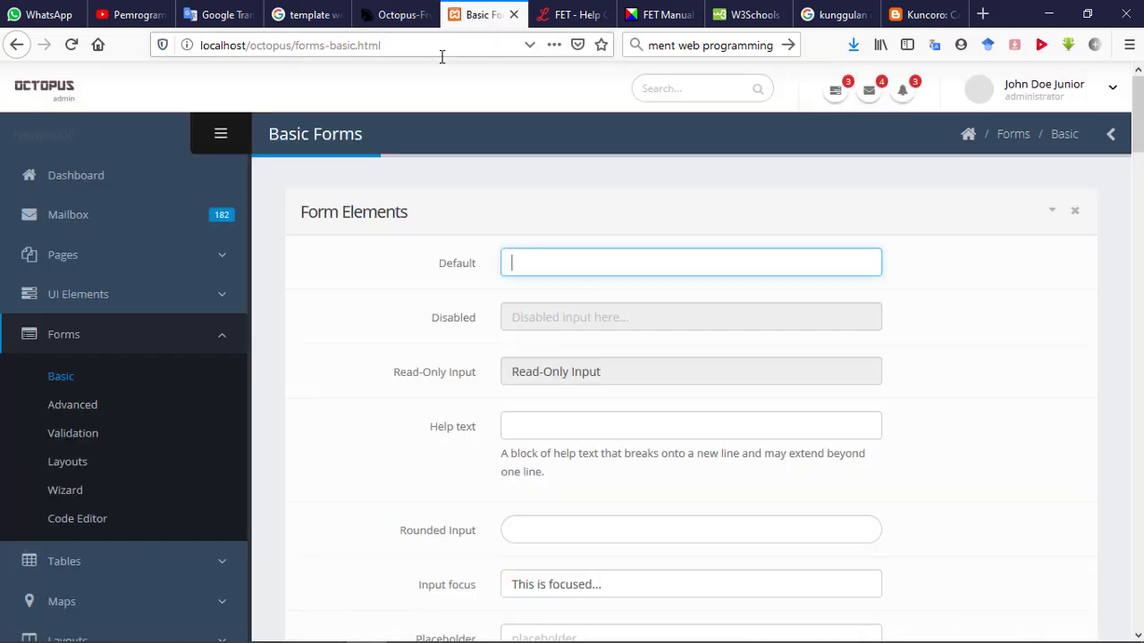
drag(404, 47, 261, 47)
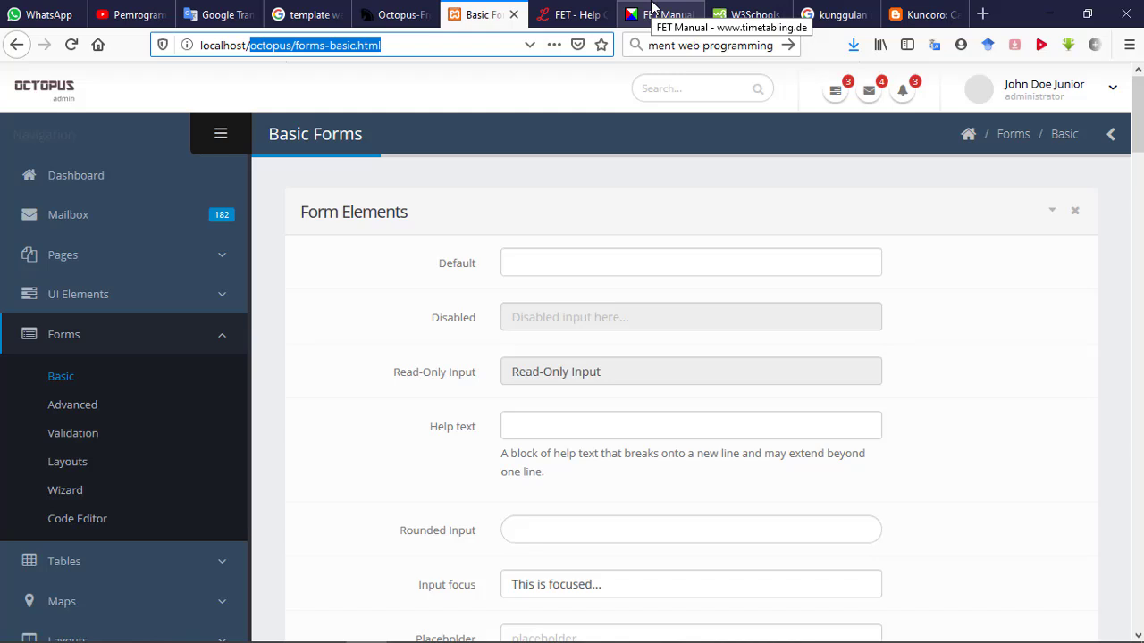
text(octopu)
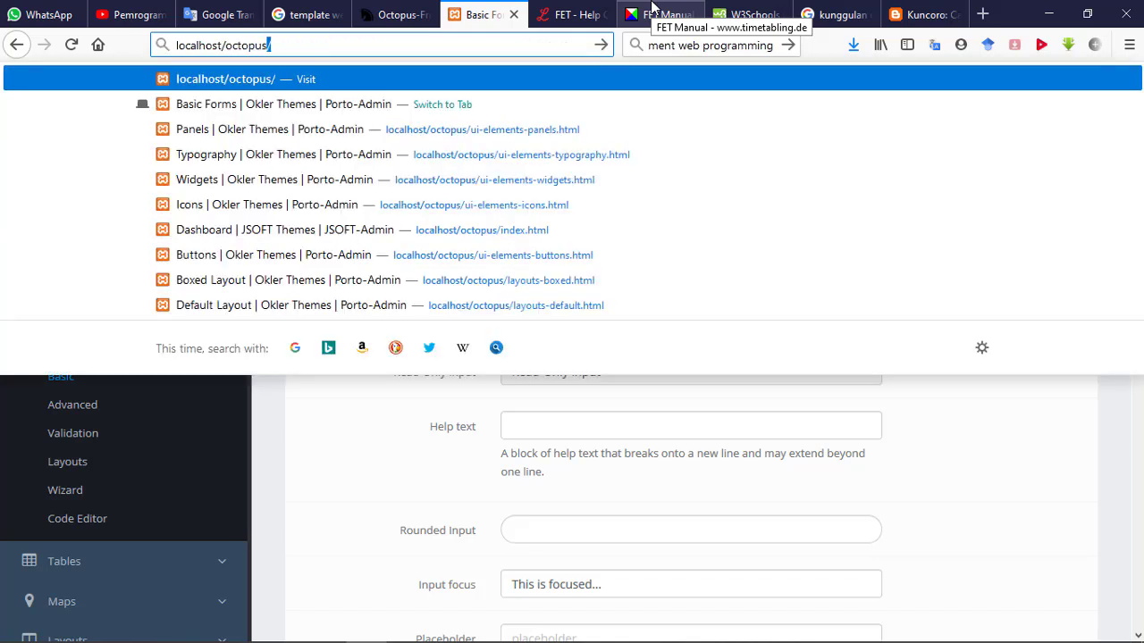
key(Return)
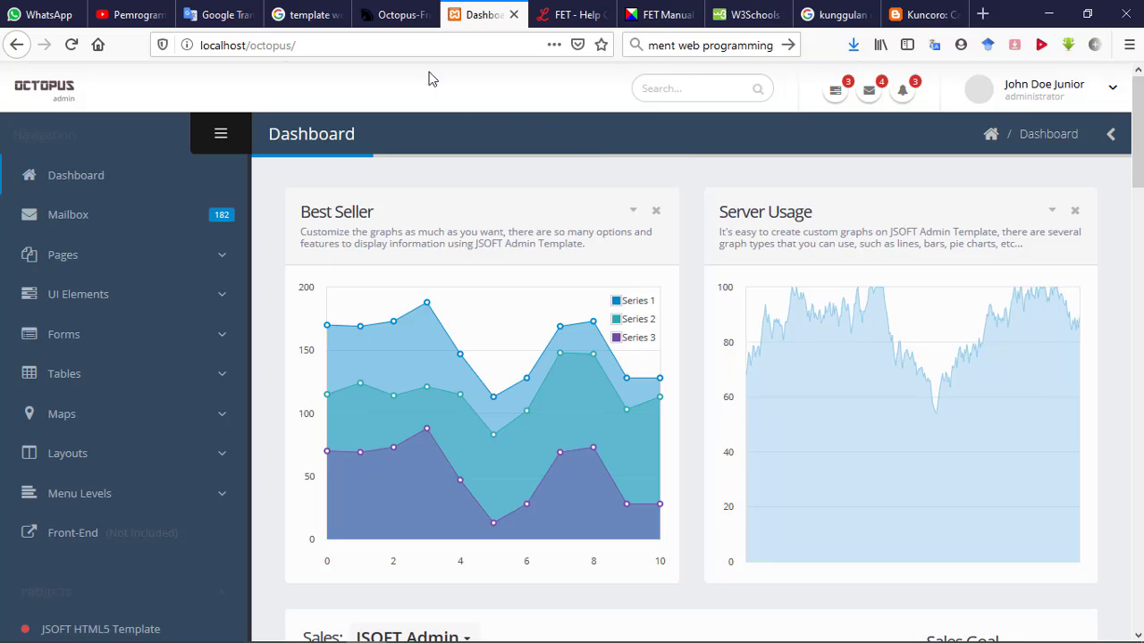
Compare the ThemeWagon Octopus download page with the locally hosted dashboard, ending on the local one.
click(397, 14)
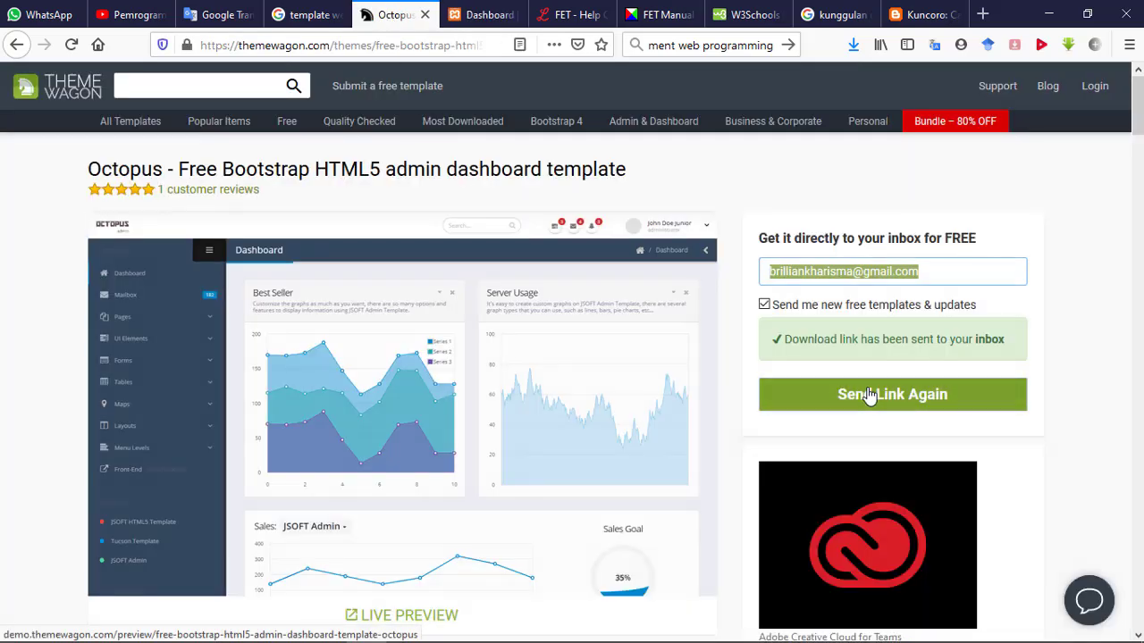
click(480, 12)
click(378, 12)
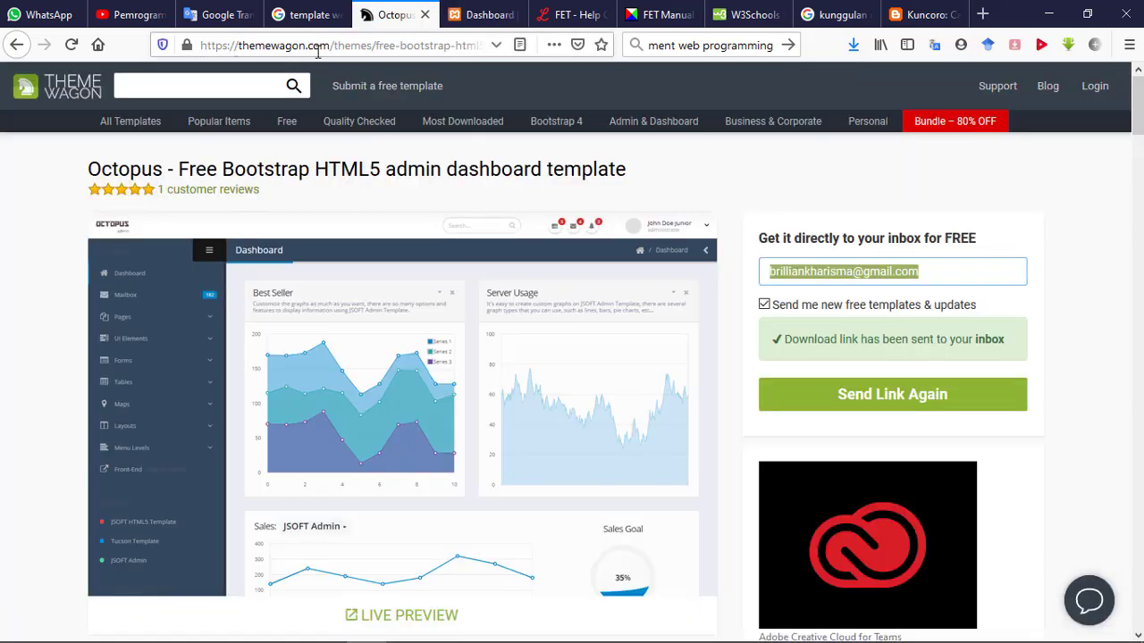
click(487, 14)
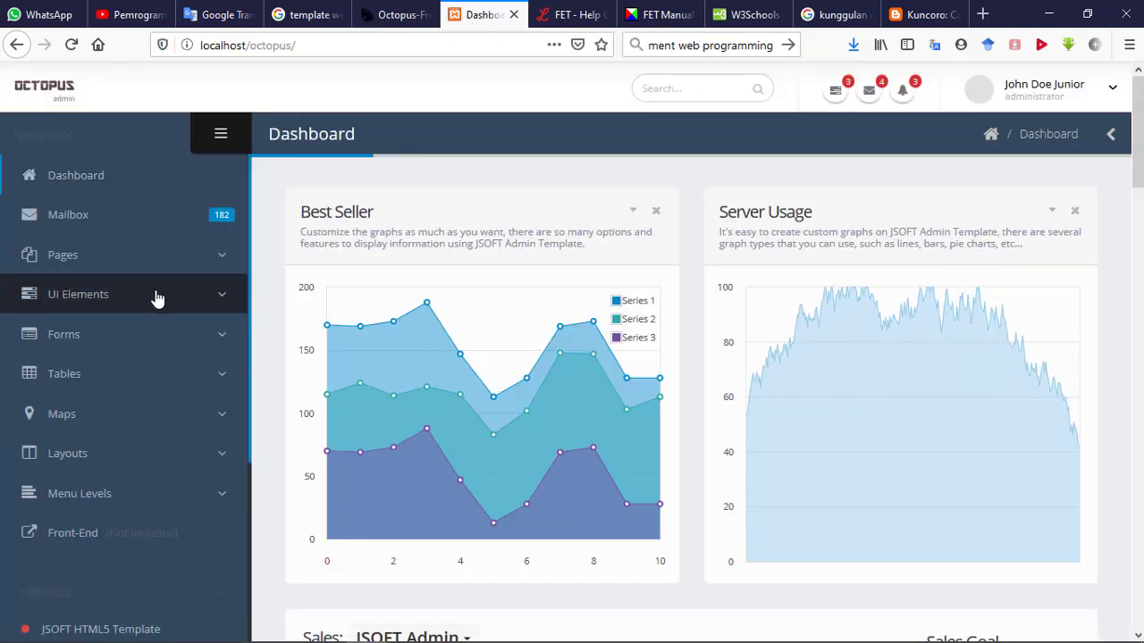
Open the Sign In page from the local template's Pages section and check its file name in the address.
click(217, 262)
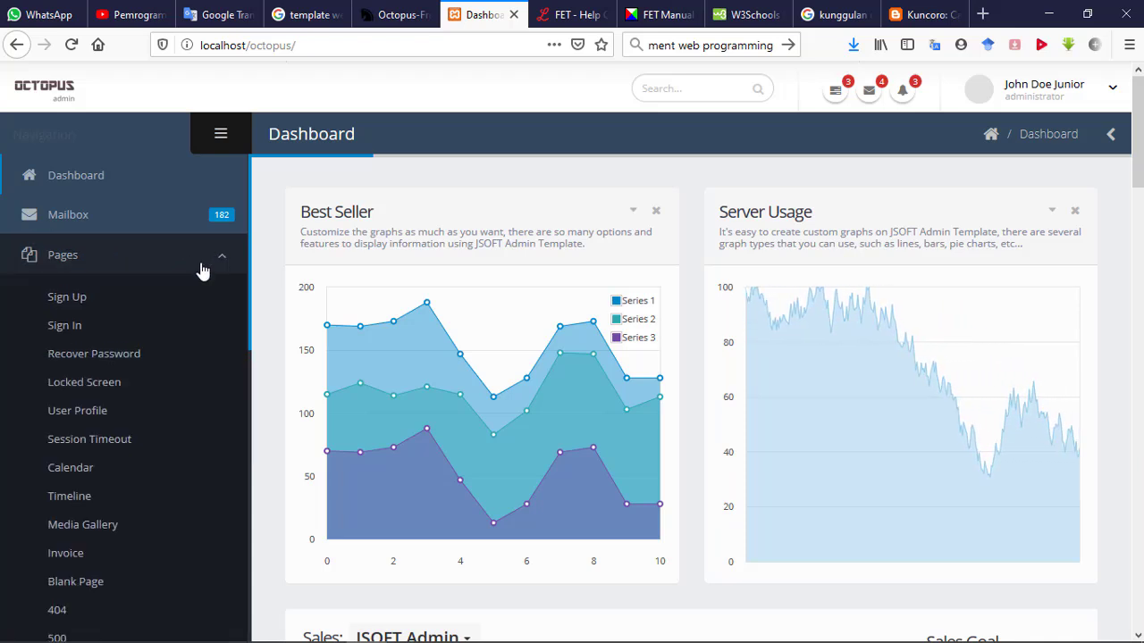
click(74, 329)
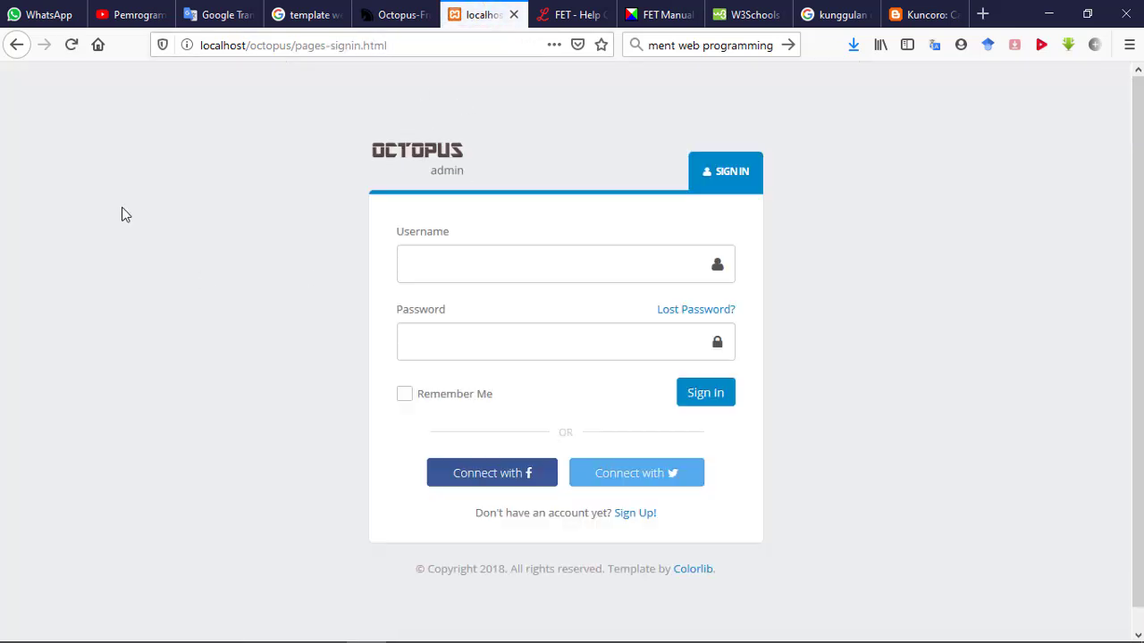
click(296, 46)
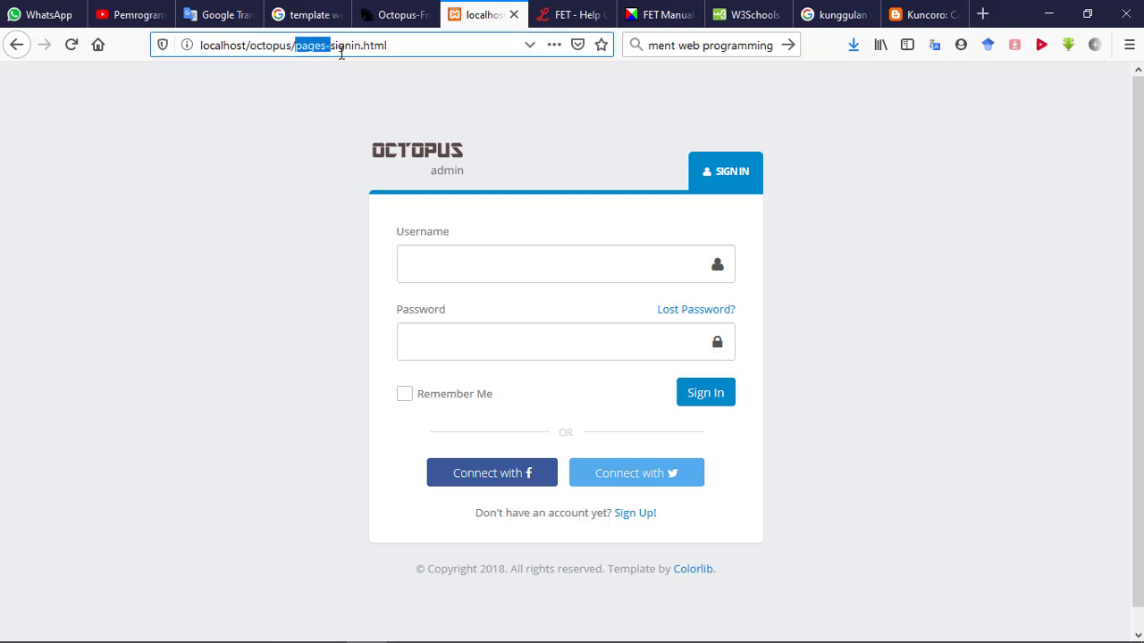
drag(340, 53, 362, 53)
Switch to File Explorer and look through the octopus folder for the HTML file behind the Sign In page.
mouse_move(429, 607)
click(119, 627)
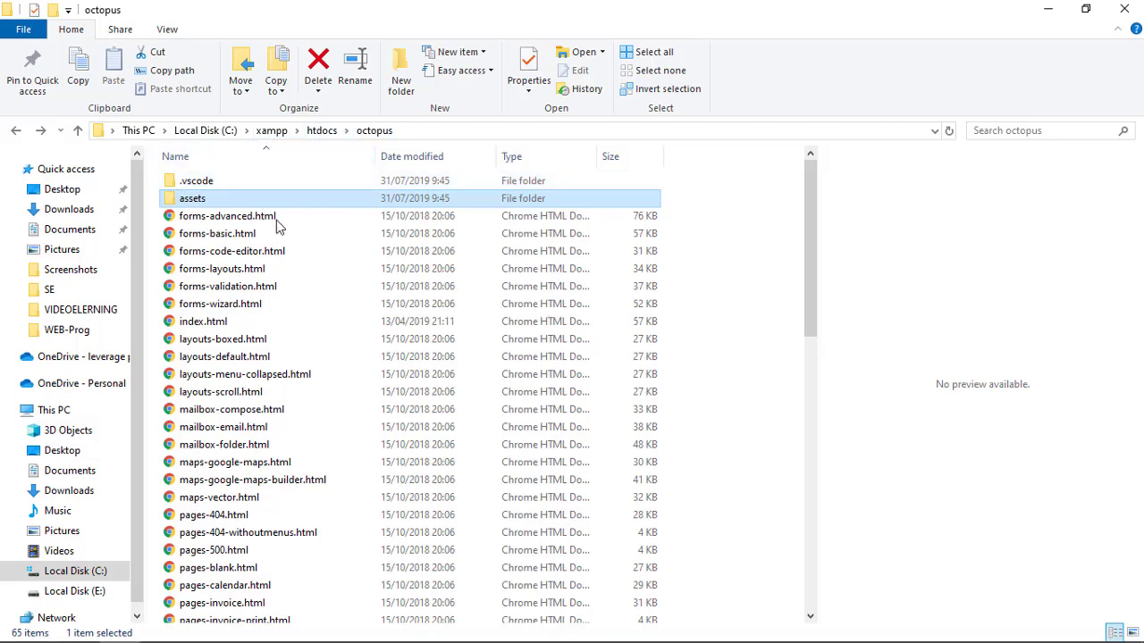
scroll(281, 396, down, 11)
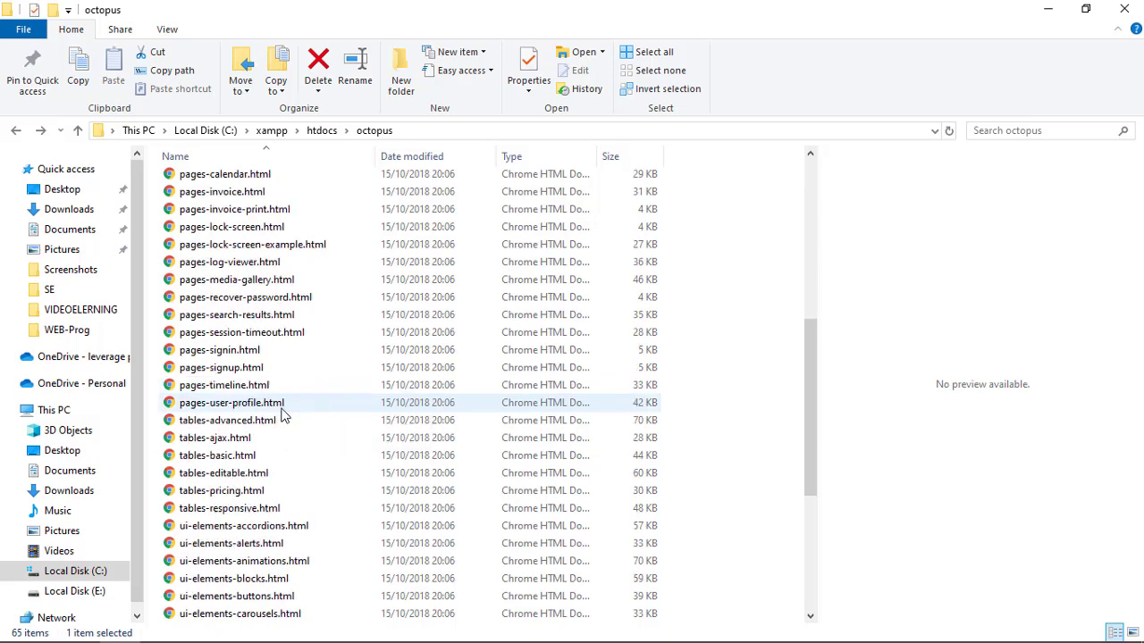
scroll(280, 431, down, 3)
scroll(277, 460, up, 5)
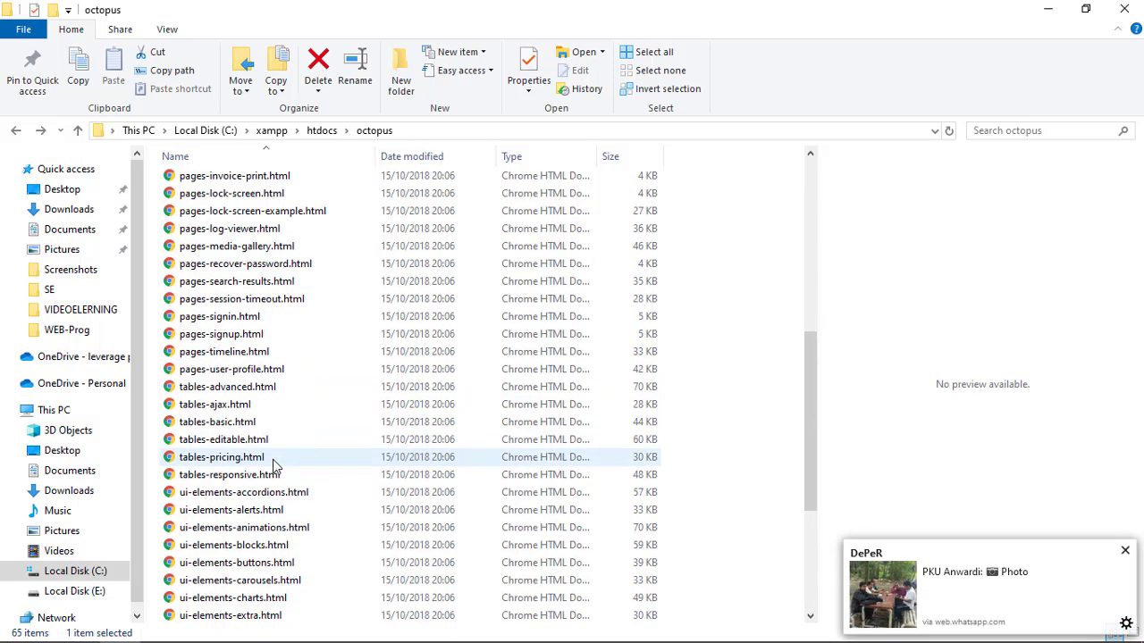
scroll(294, 465, up, 8)
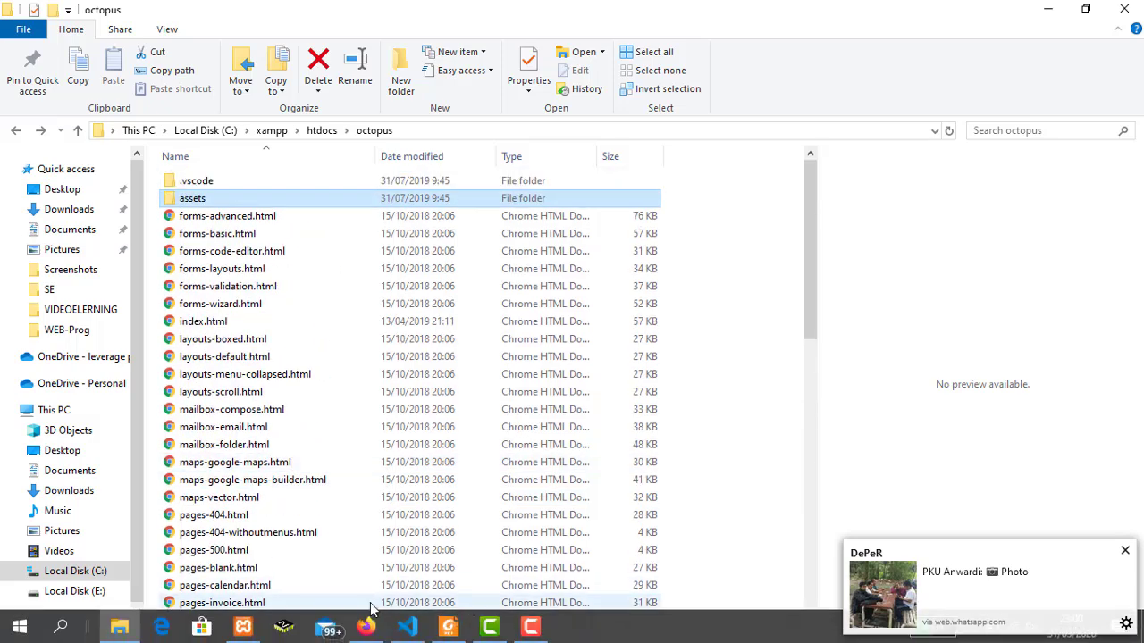
click(365, 628)
click(366, 629)
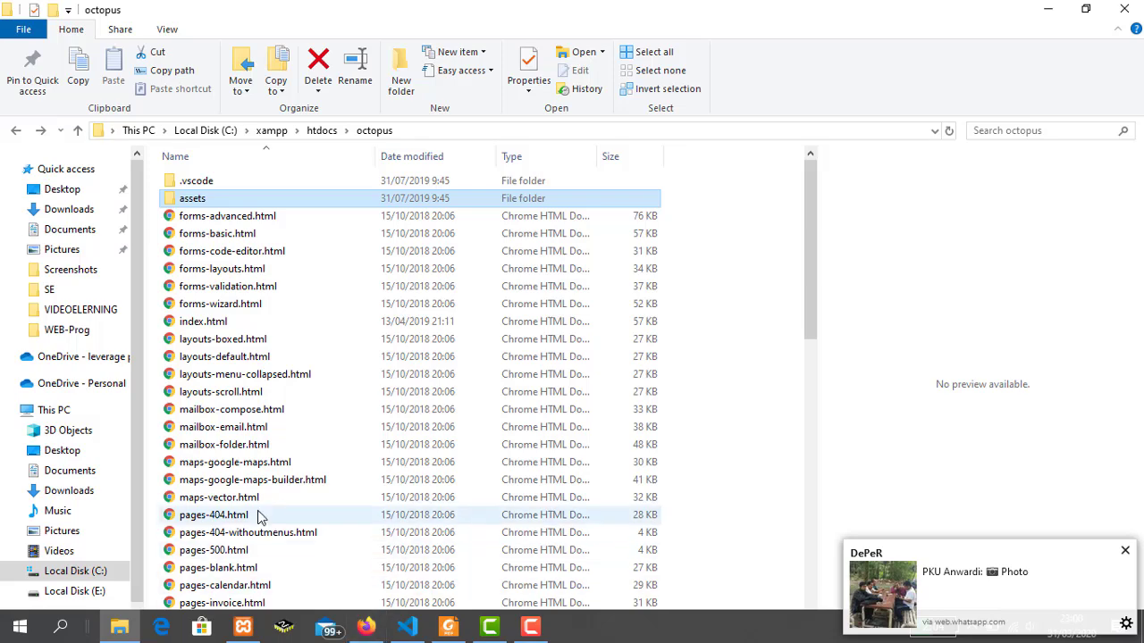
Open pages-signin.html from the octopus folder in Visual Studio Code and look through its code.
scroll(257, 514, down, 2)
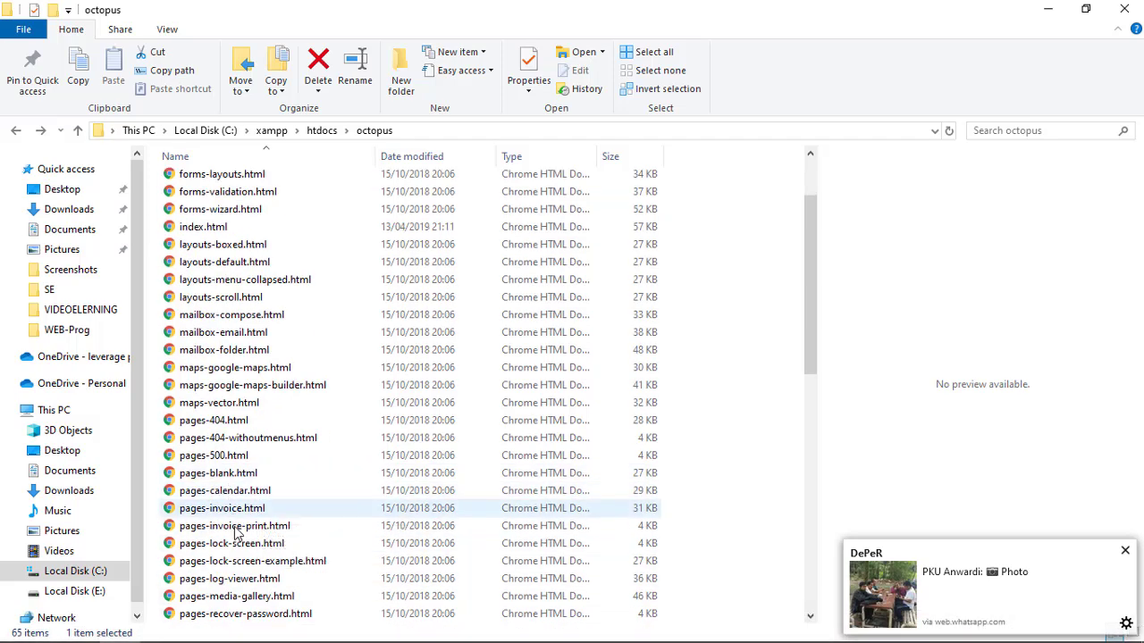
scroll(237, 563, down, 1)
scroll(239, 565, down, 1)
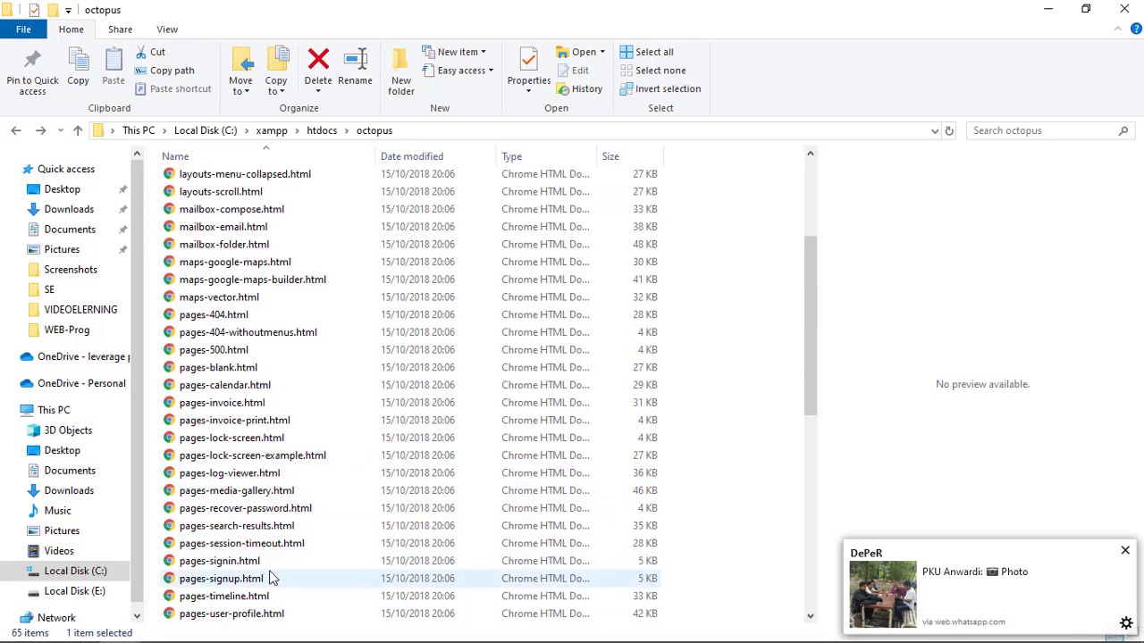
click(248, 563)
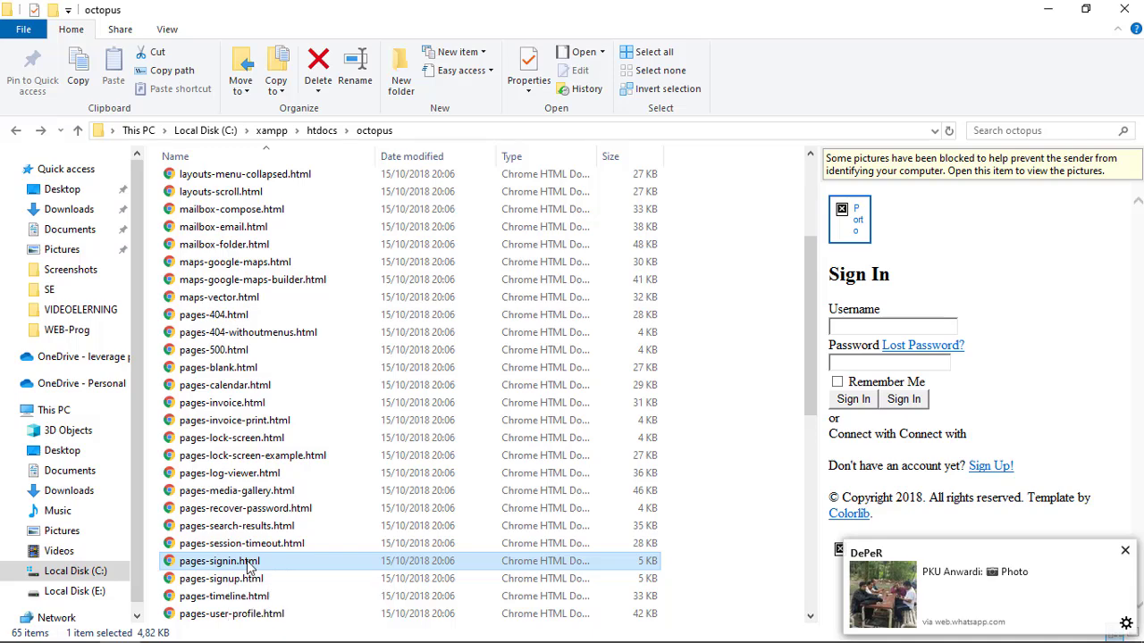
right_click(250, 563)
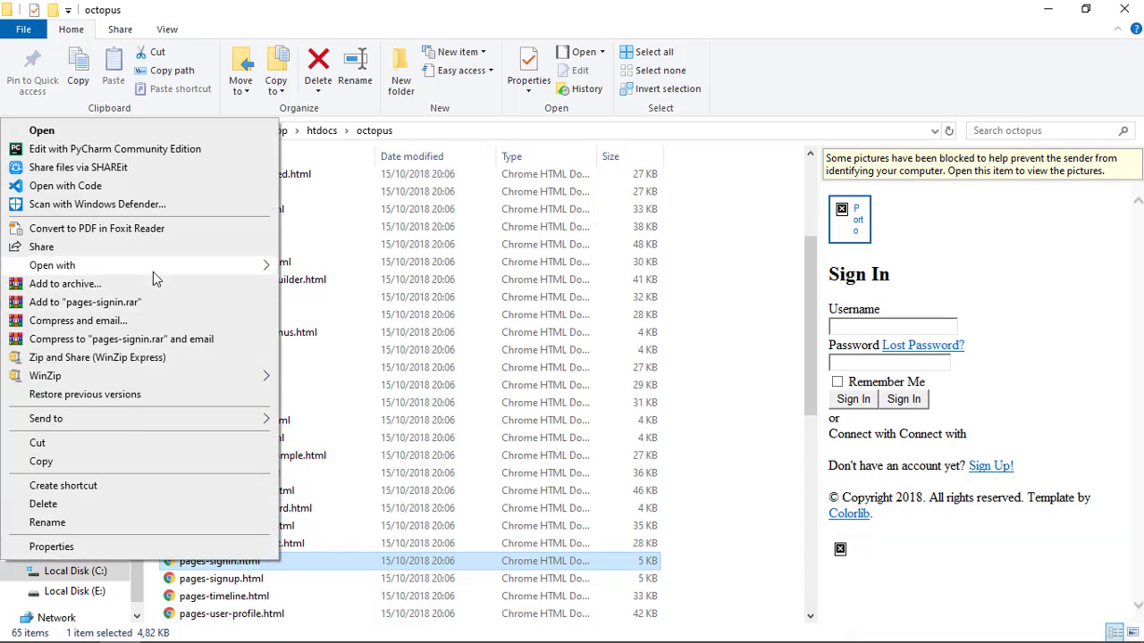
mouse_move(153, 272)
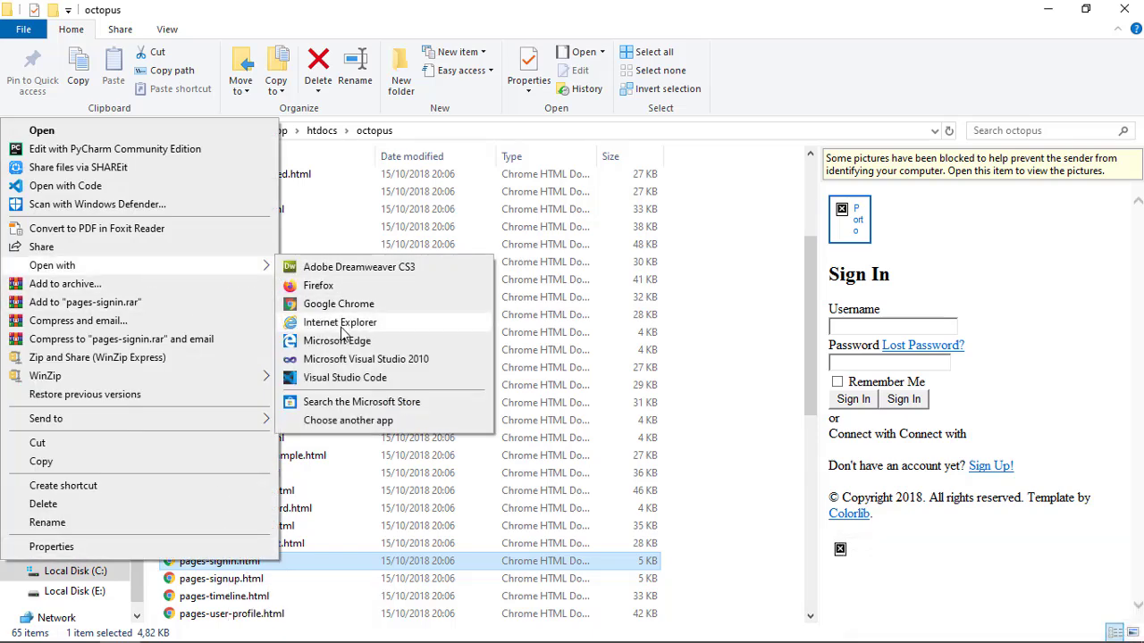
click(346, 379)
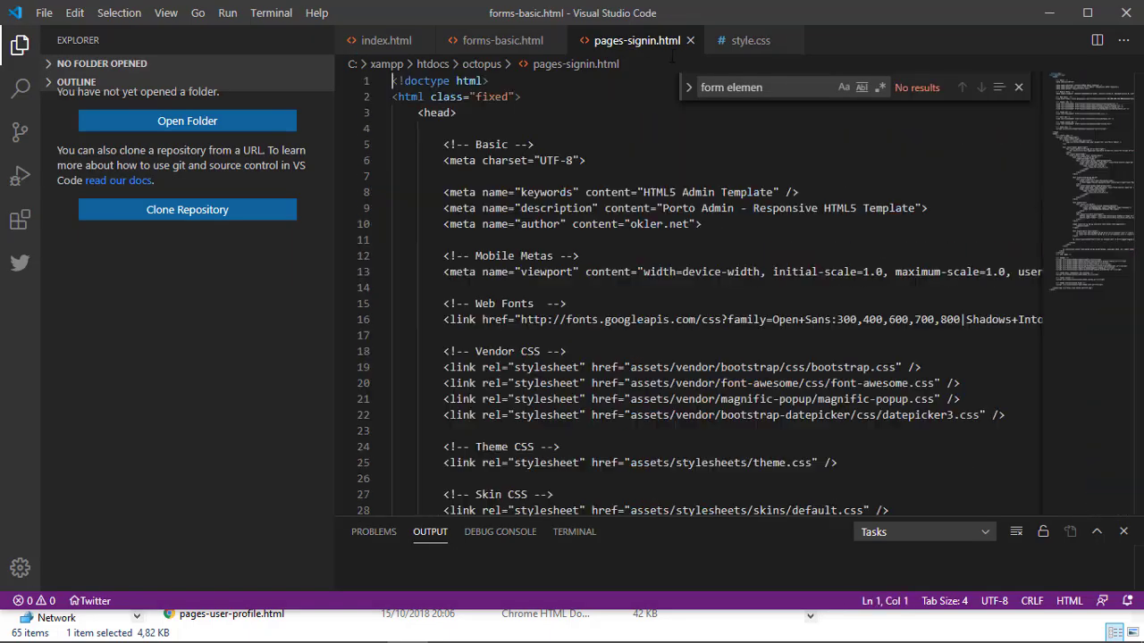
scroll(537, 236, down, 18)
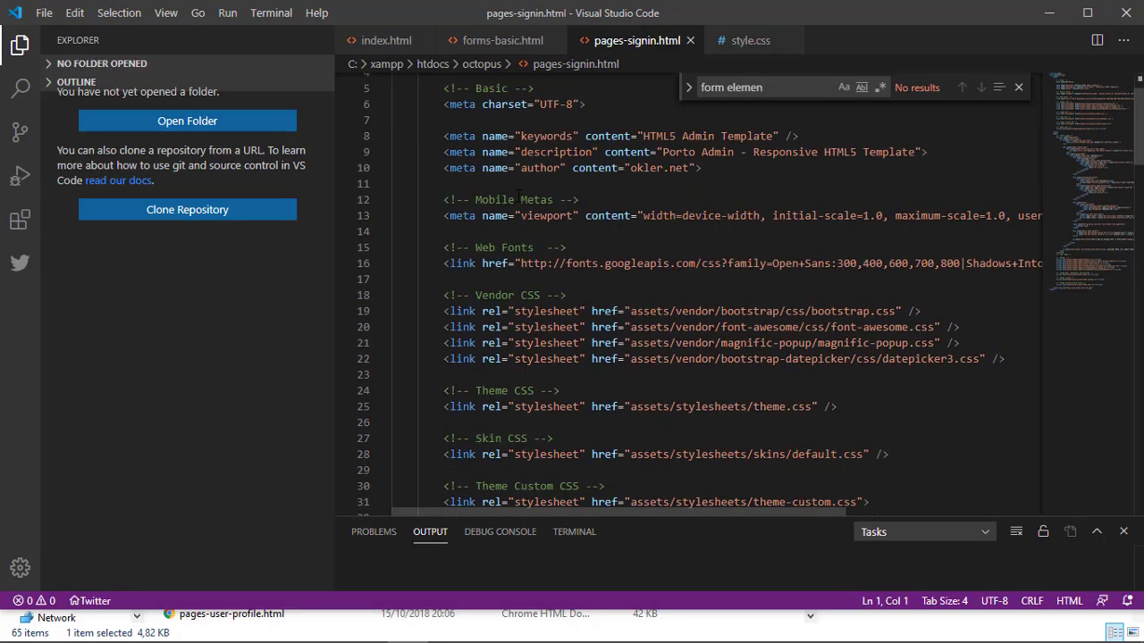
scroll(712, 380, down, 14)
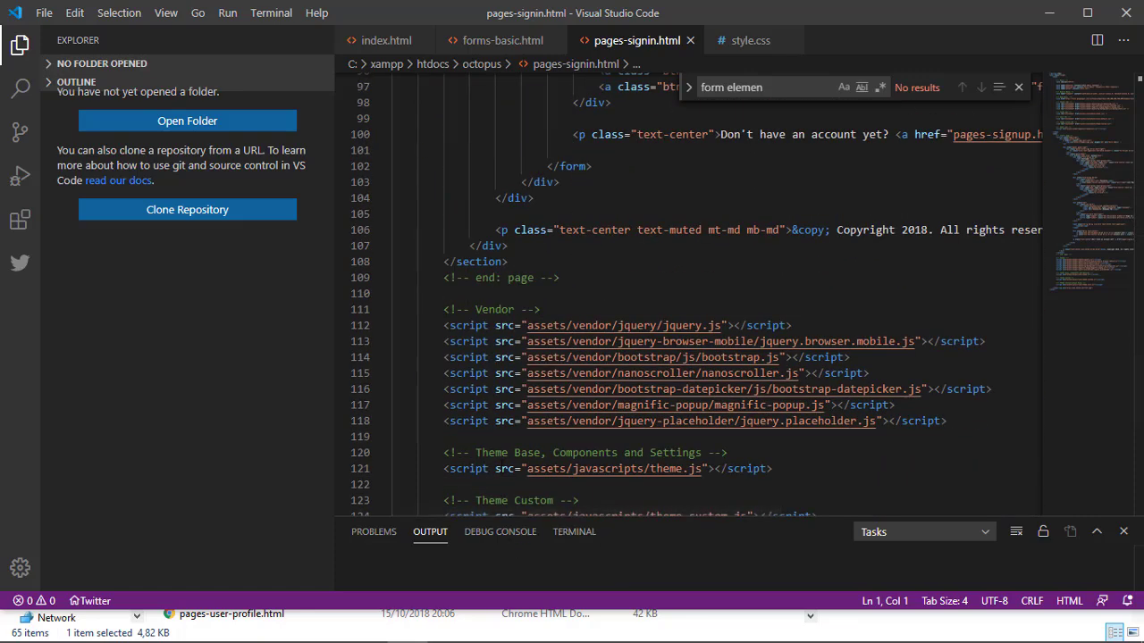
scroll(580, 343, up, 5)
scroll(581, 343, up, 10)
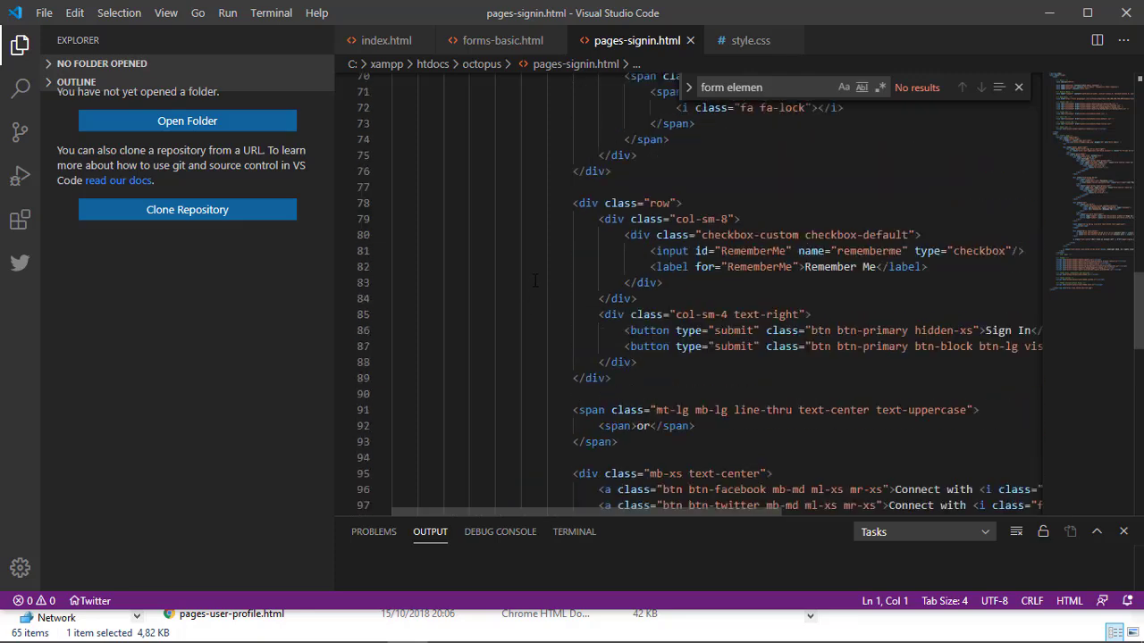
scroll(781, 257, up, 17)
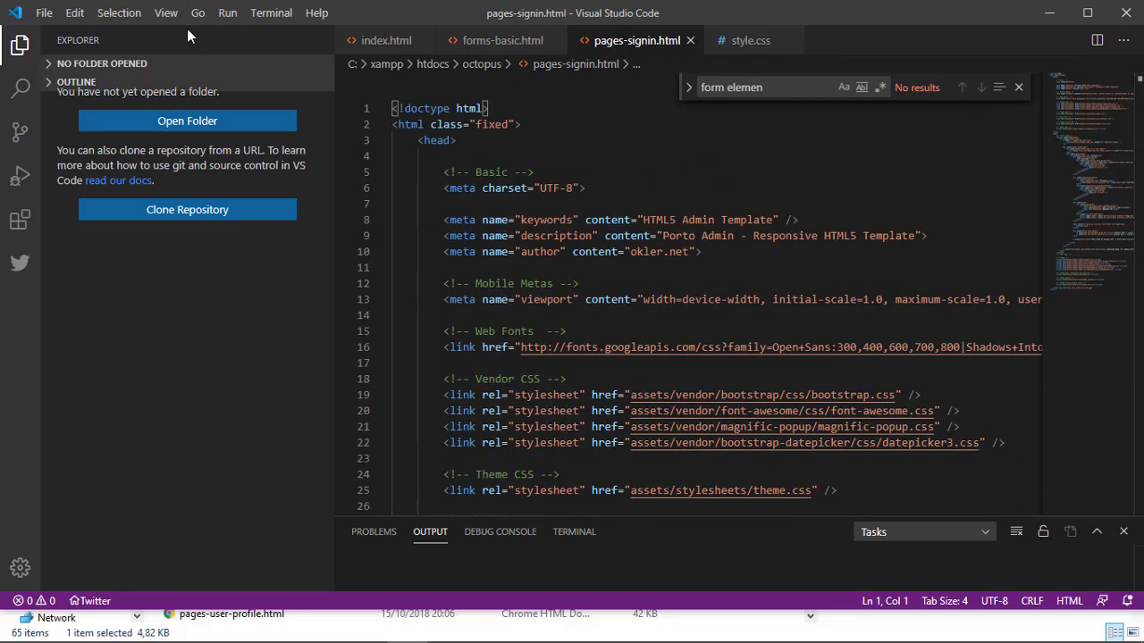
Create a new file and copy the entire code of pages-signin.html into it.
click(51, 18)
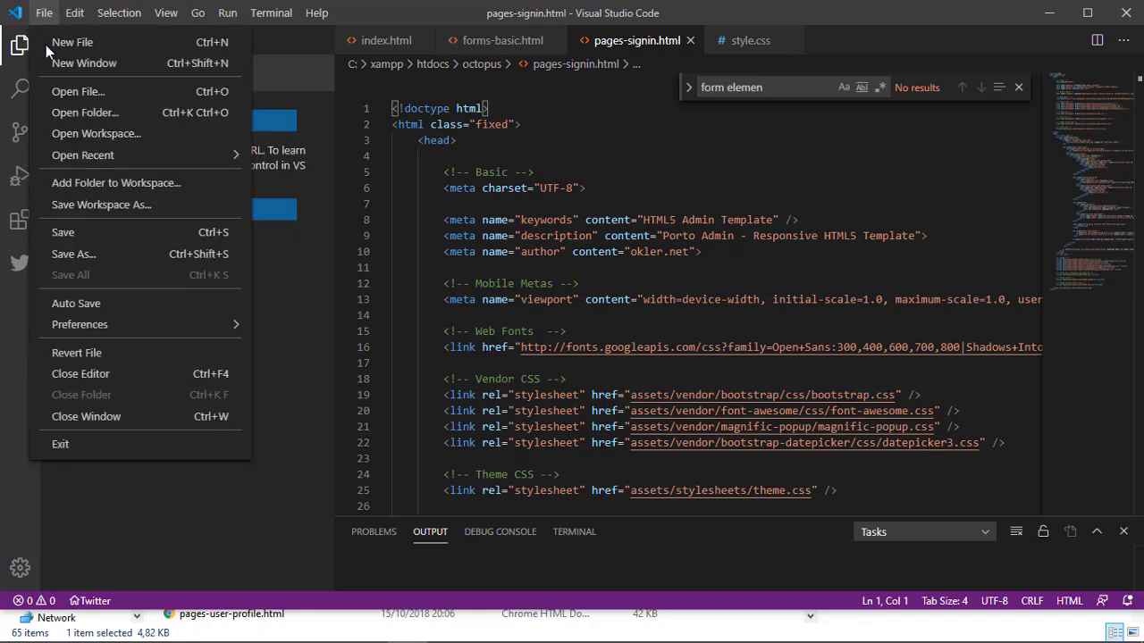
click(46, 46)
click(650, 51)
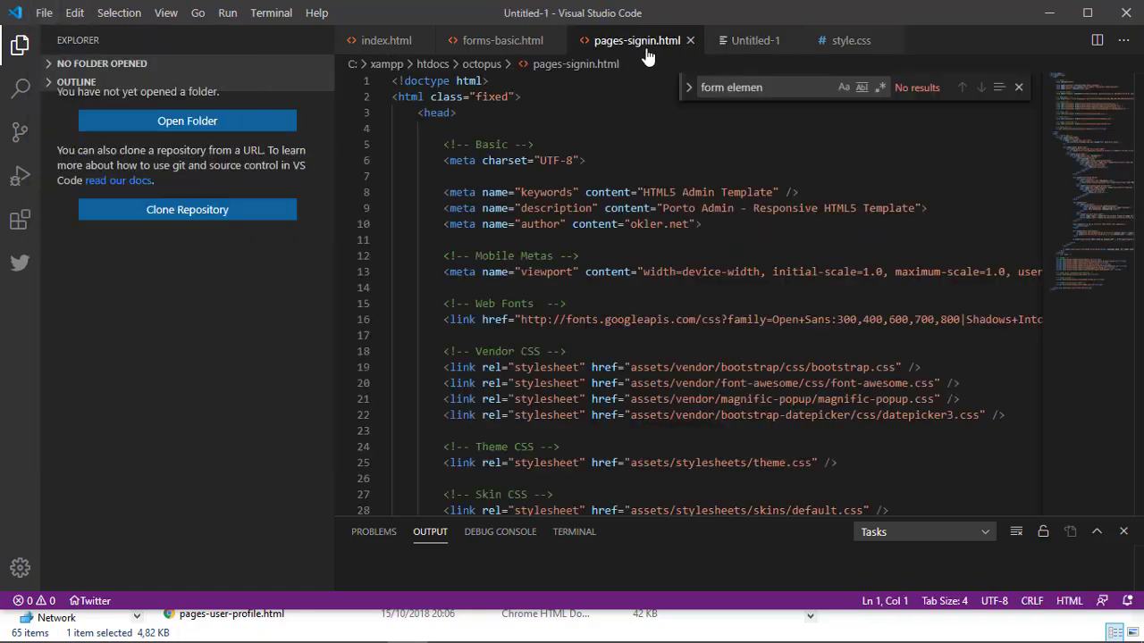
key(ctrl+a)
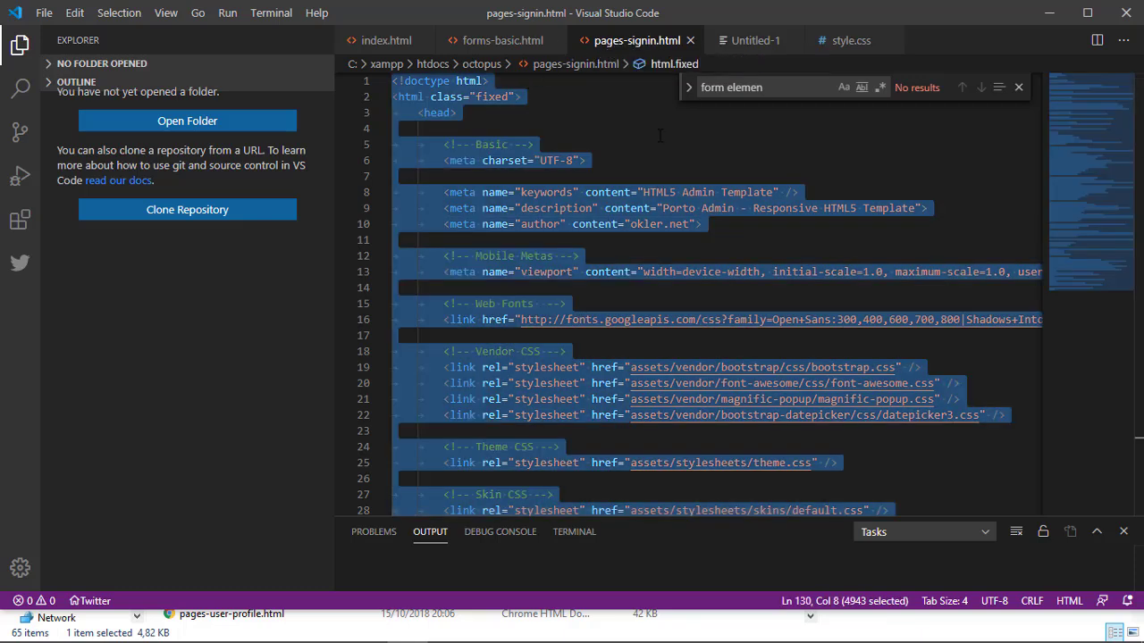
click(759, 42)
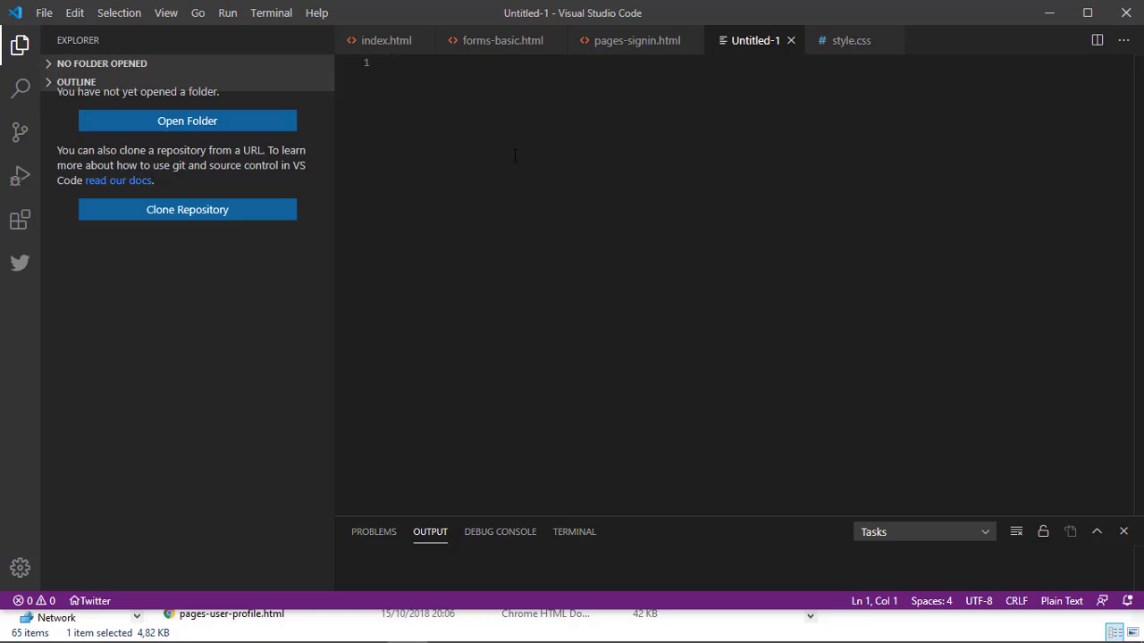
key(ctrl+v)
scroll(683, 360, up, 20)
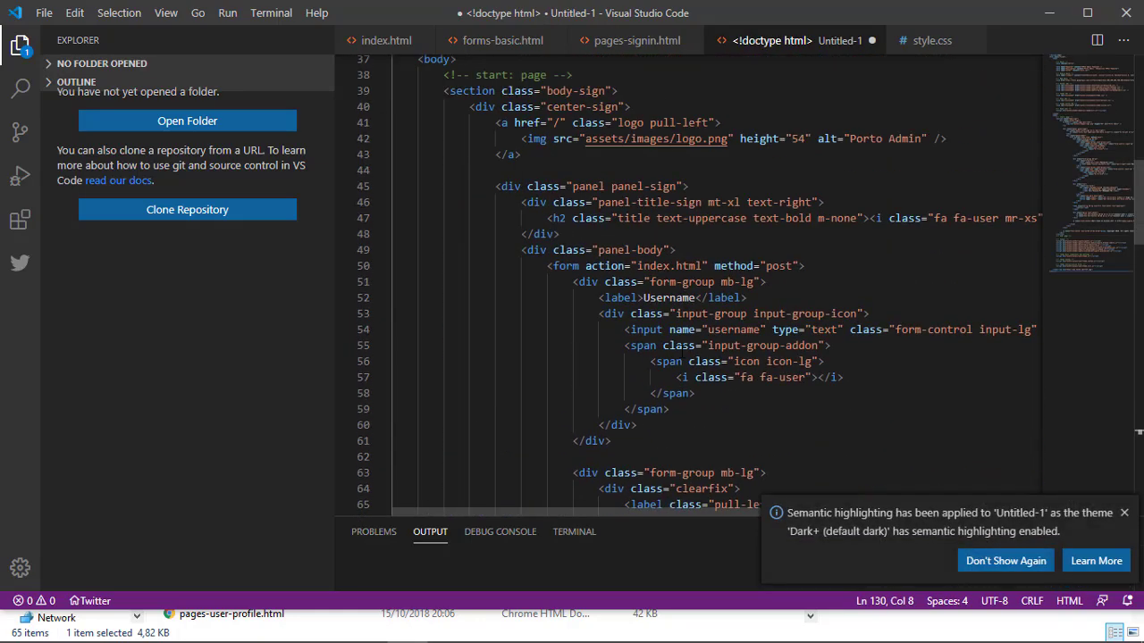
scroll(683, 360, up, 12)
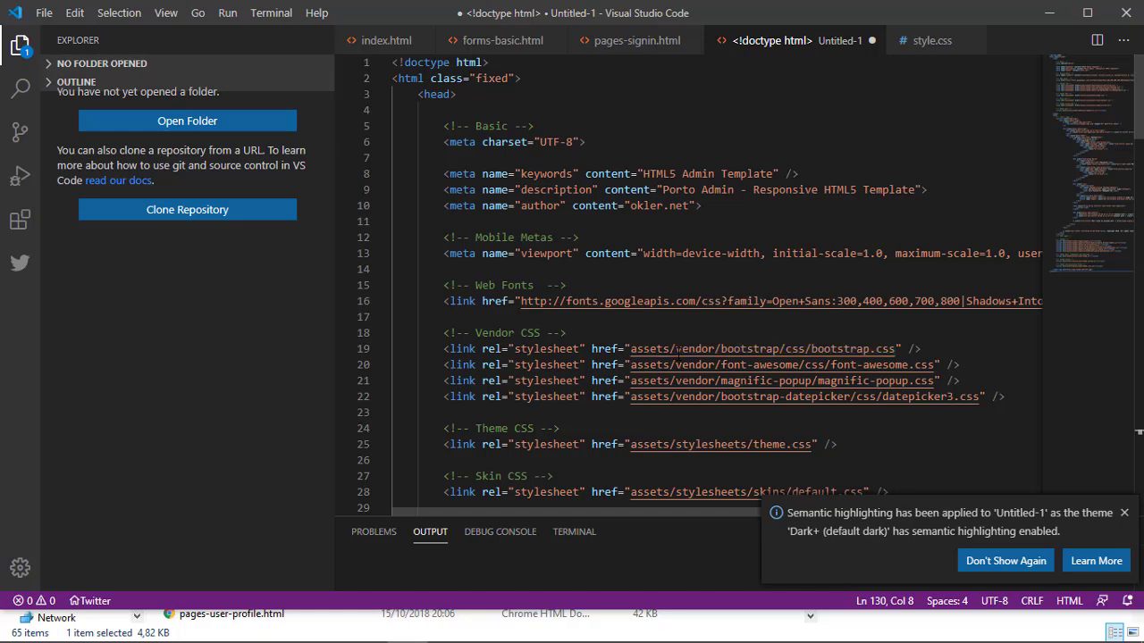
Save the new file as an HTML file named signin in the latihanHTML folder under htdocs.
key(ctrl+s)
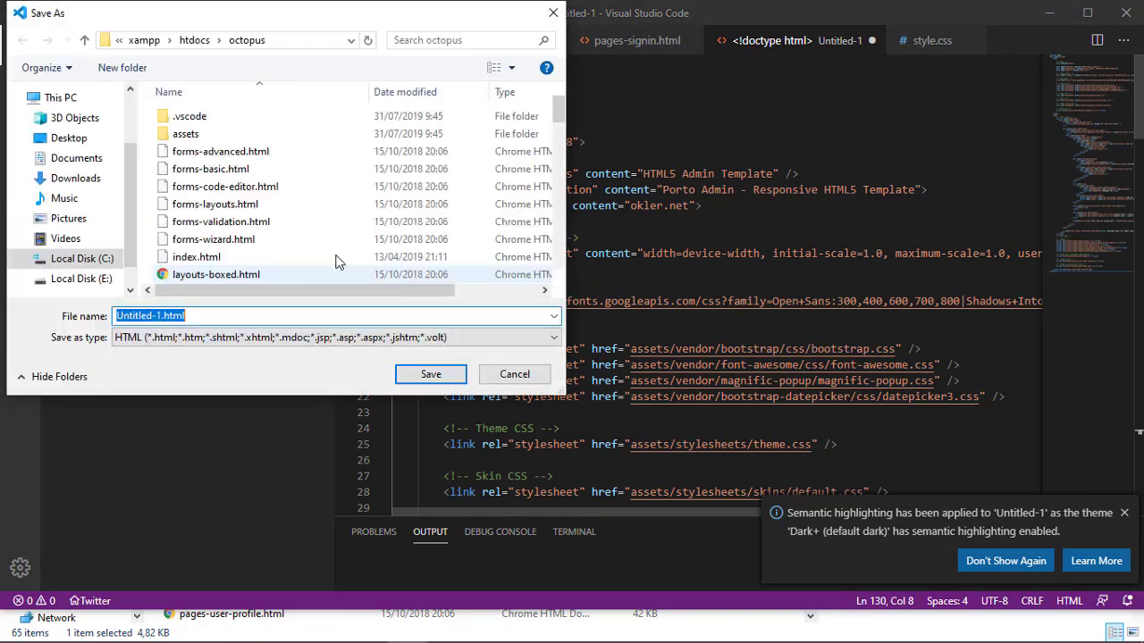
click(195, 40)
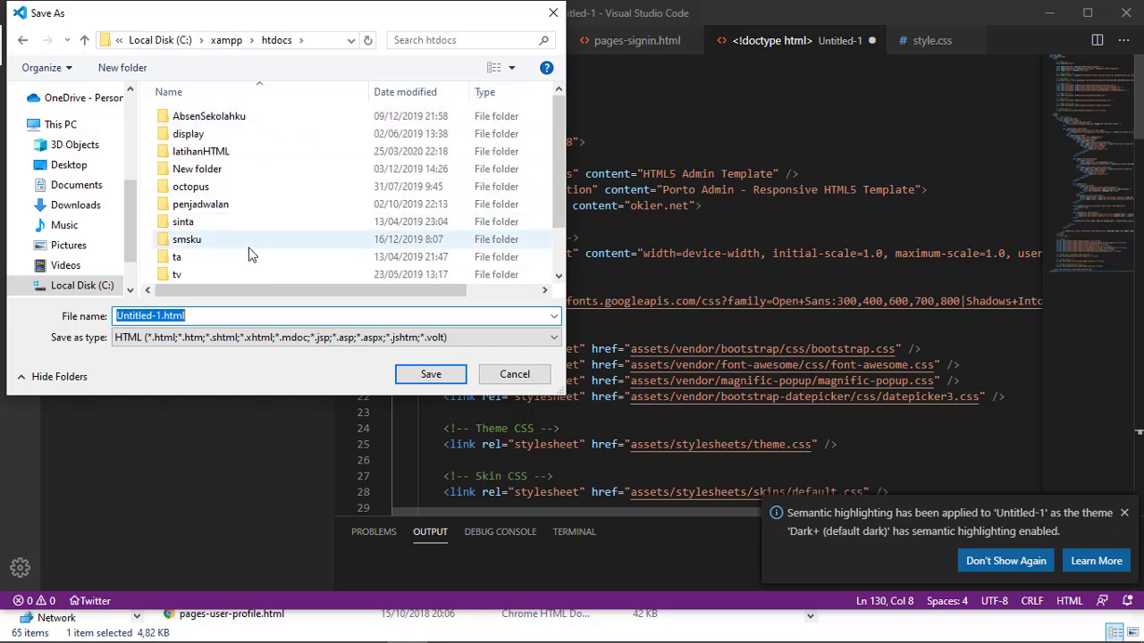
double_click(212, 154)
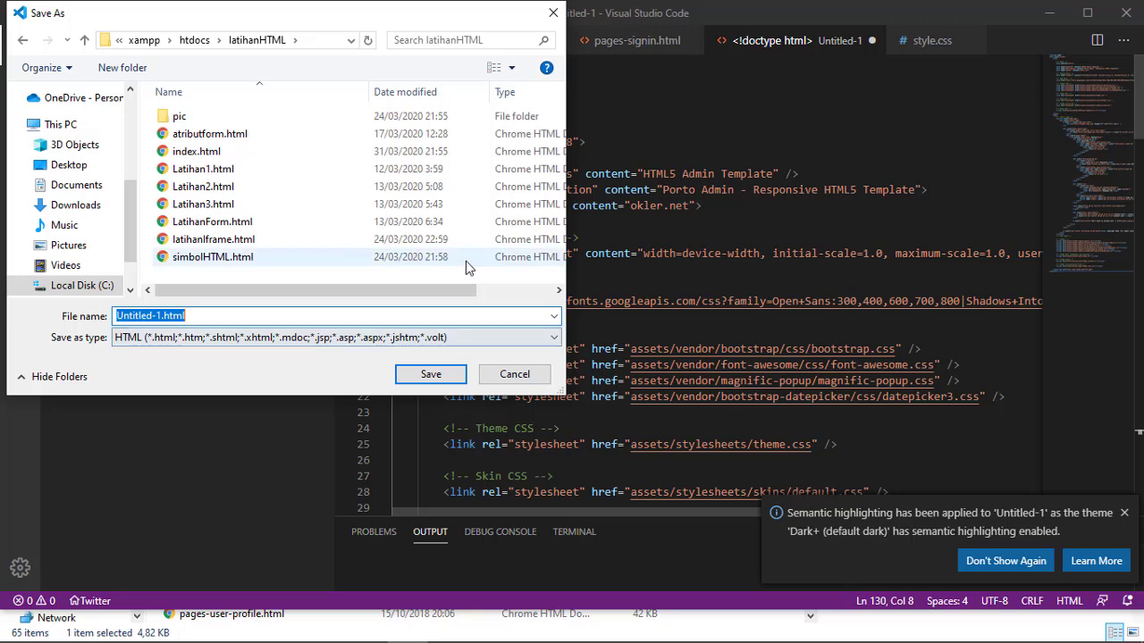
text(signin)
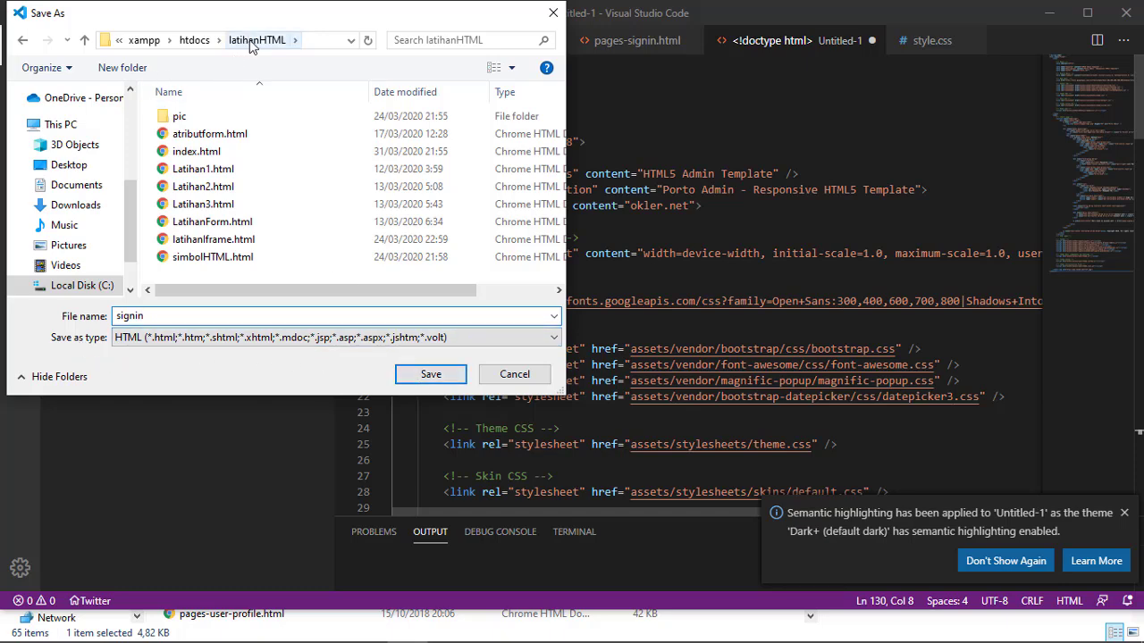
click(431, 375)
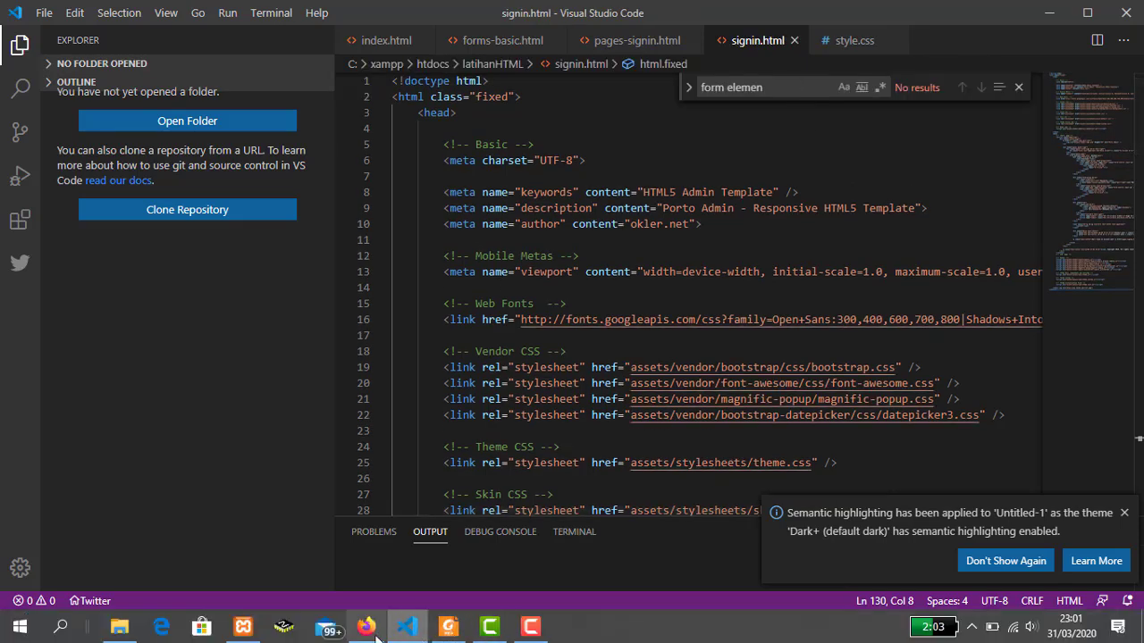
Switch to Firefox and load localhost/LatihanHTML/signin.html in the tab showing the local Sign In page.
click(366, 636)
drag(390, 44, 252, 42)
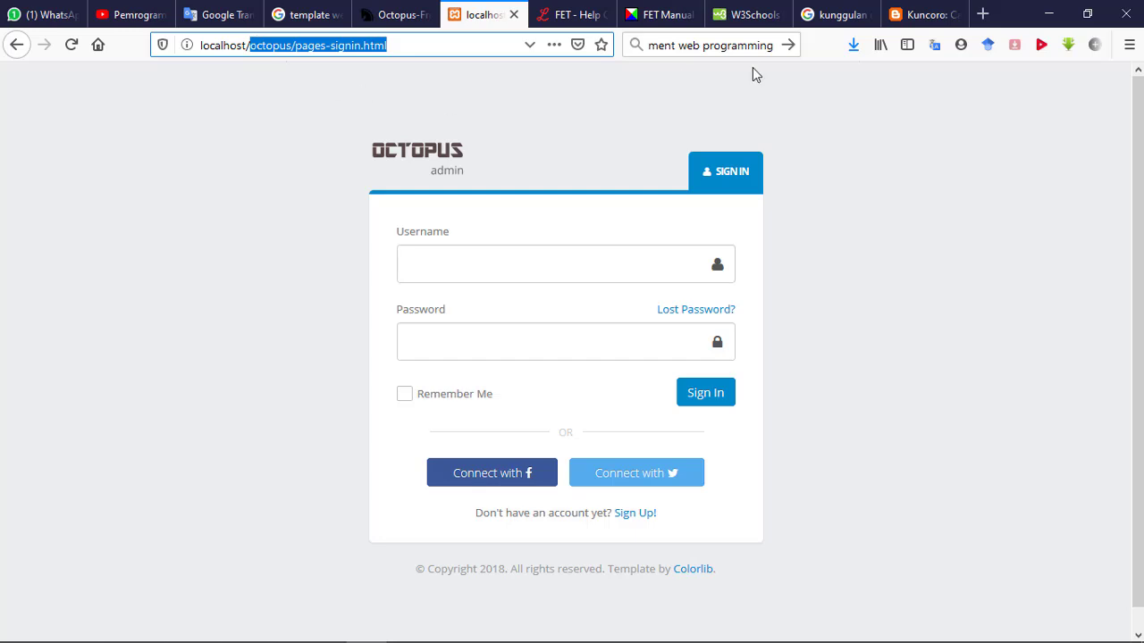
text(latihan)
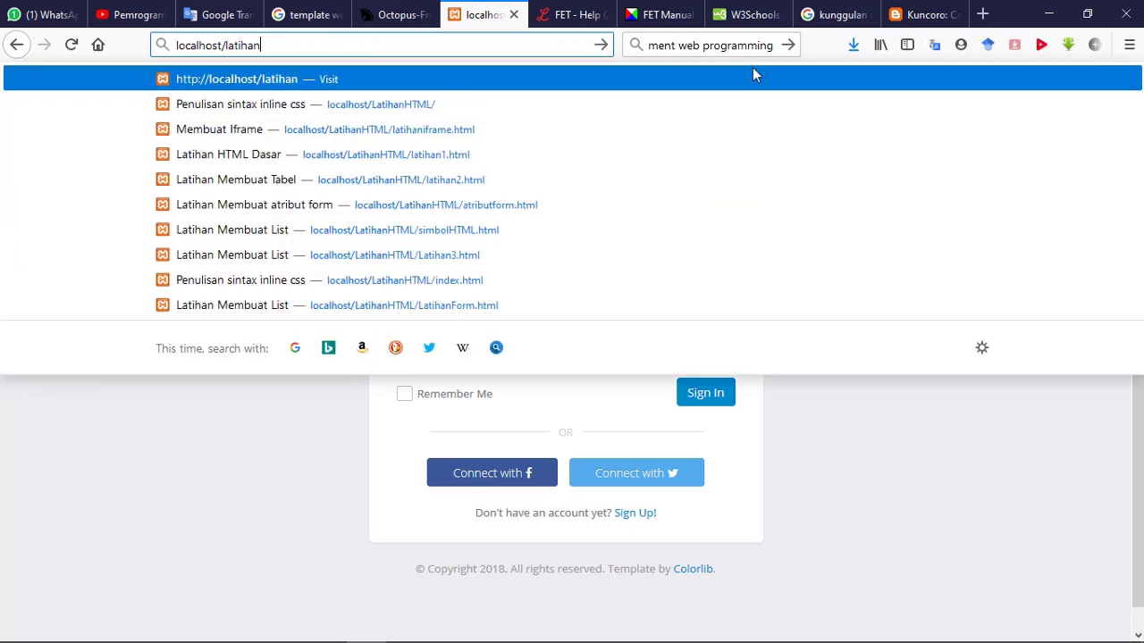
key(Down)
text(signin)
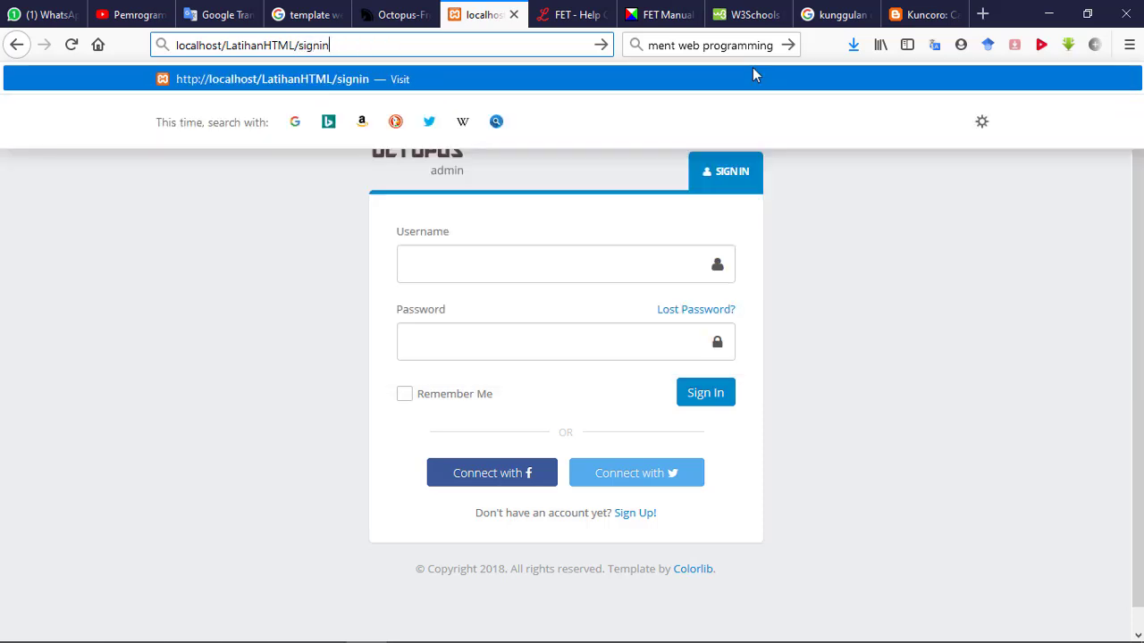
text(.html)
key(Return)
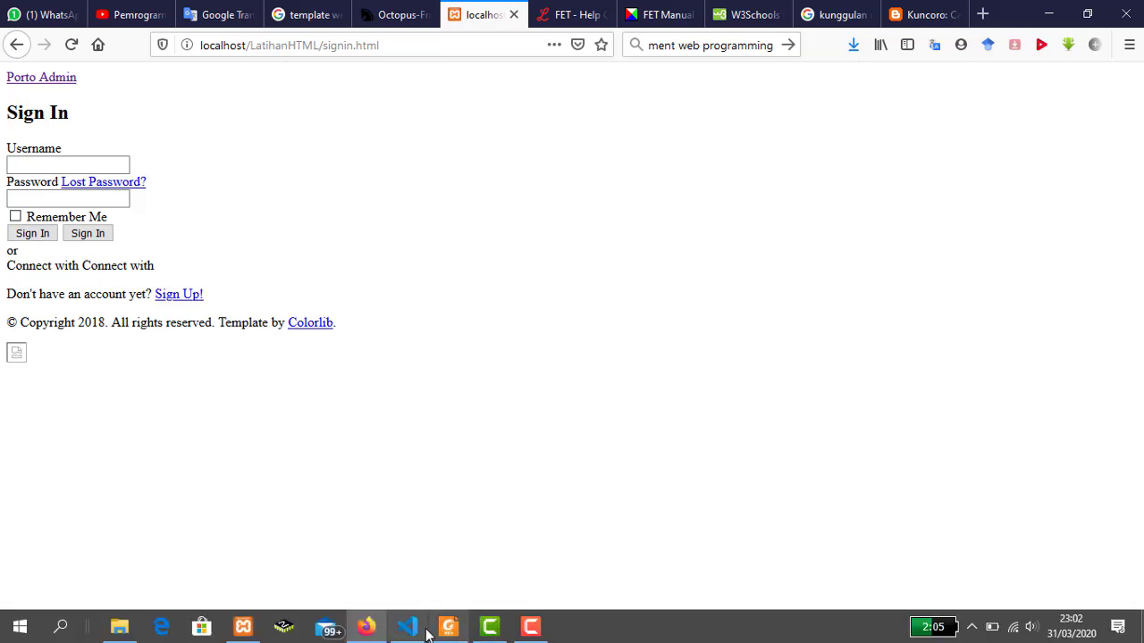
Switch to Visual Studio Code and compare the code of pages-signin.html and signin.html, including the stylesheet links.
click(406, 634)
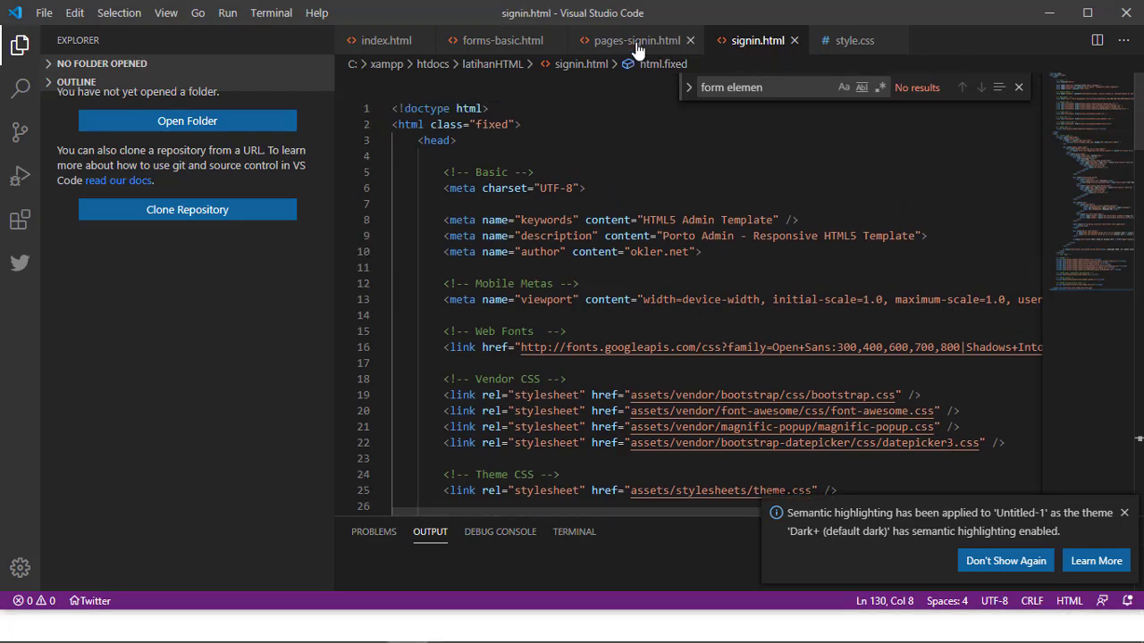
click(637, 40)
key(ctrl+a)
scroll(548, 209, up, 1)
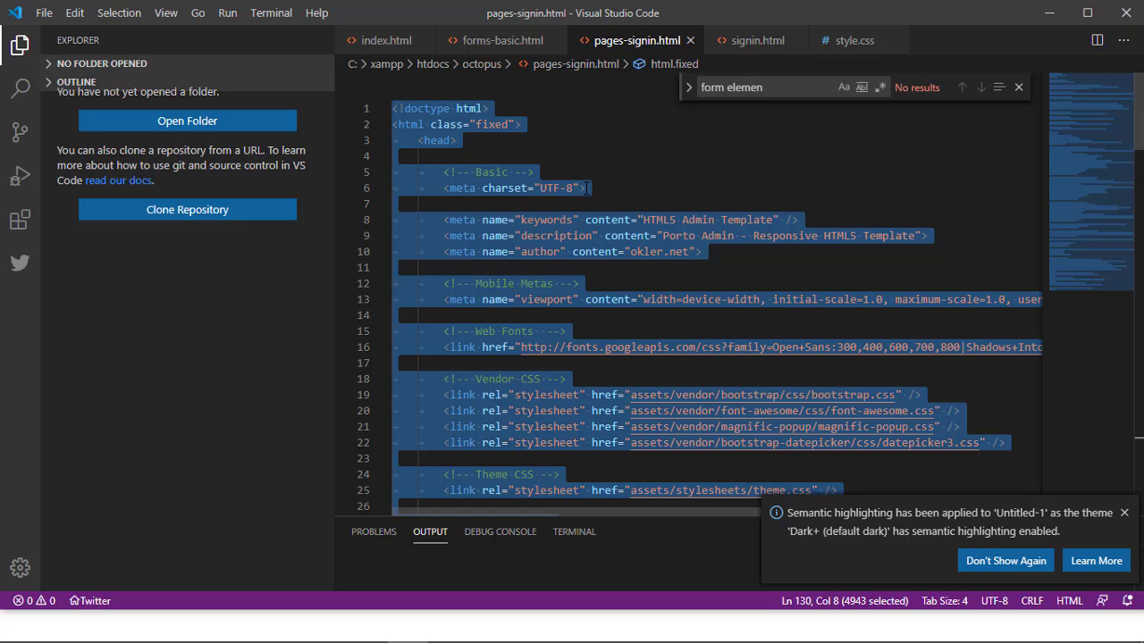
click(636, 168)
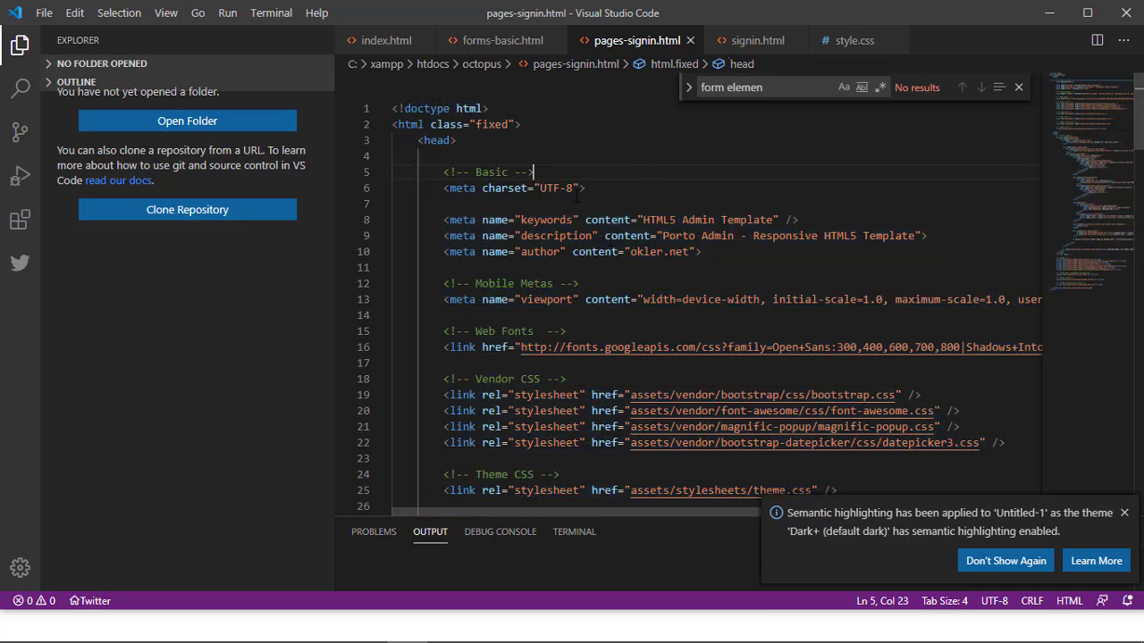
click(730, 44)
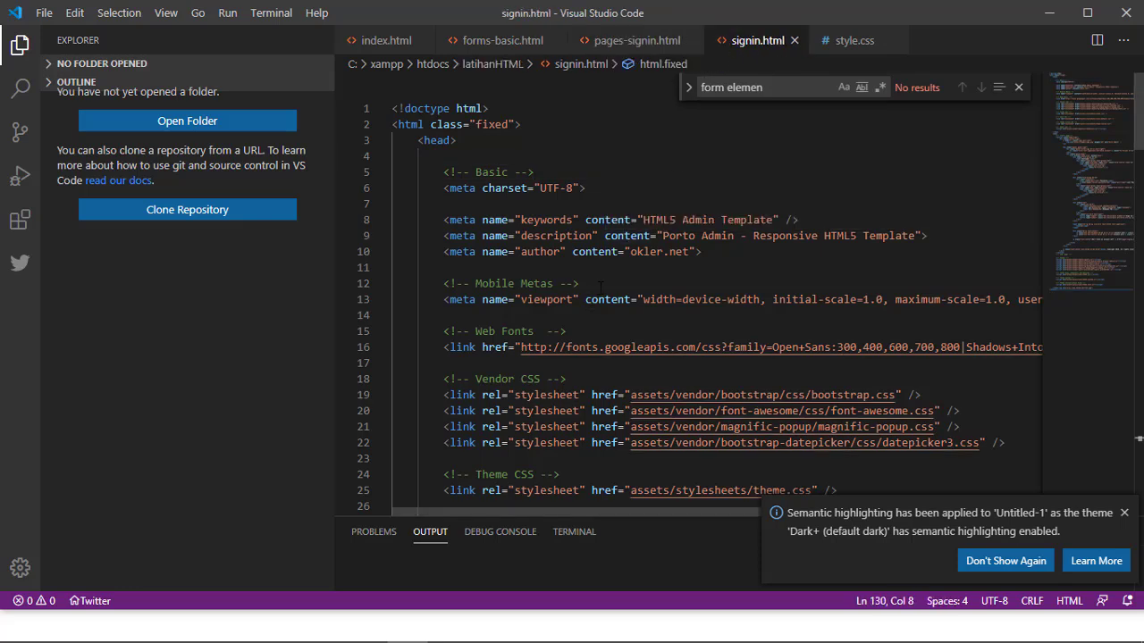
scroll(590, 331, down, 2)
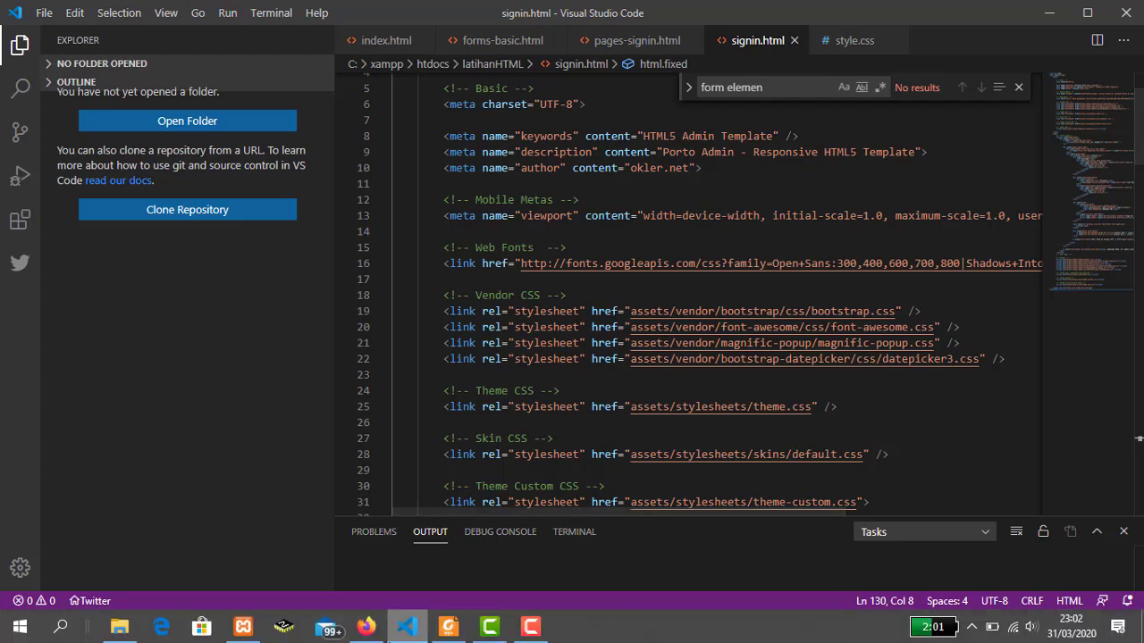
Switch to File Explorer and copy the assets folder from octopus into the latihanHTML folder under htdocs.
click(118, 627)
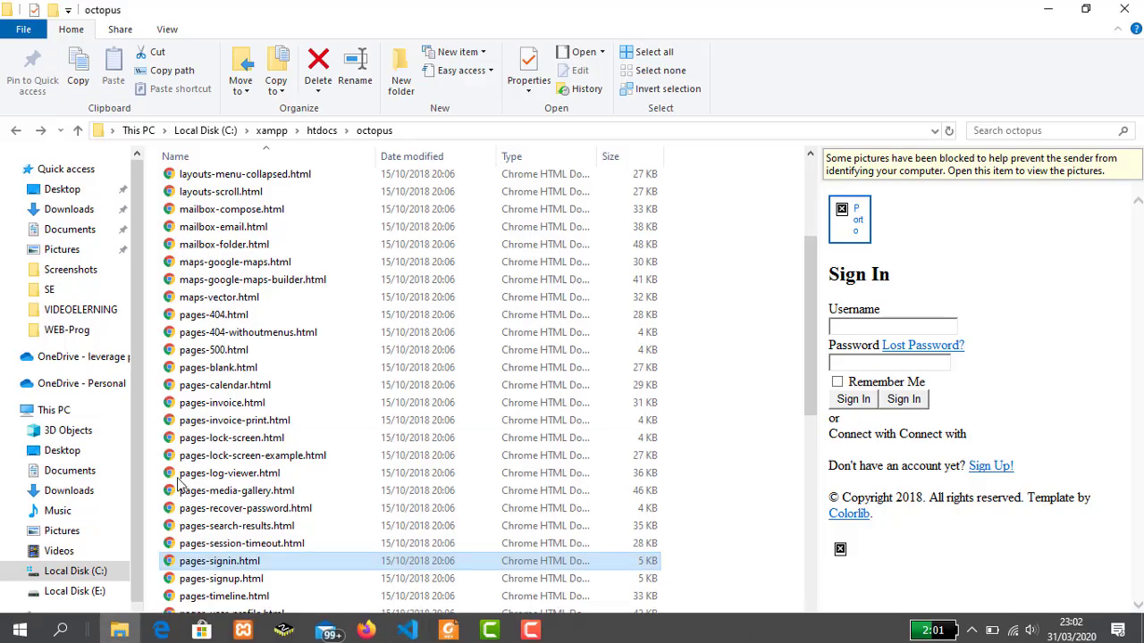
scroll(201, 413, up, 4)
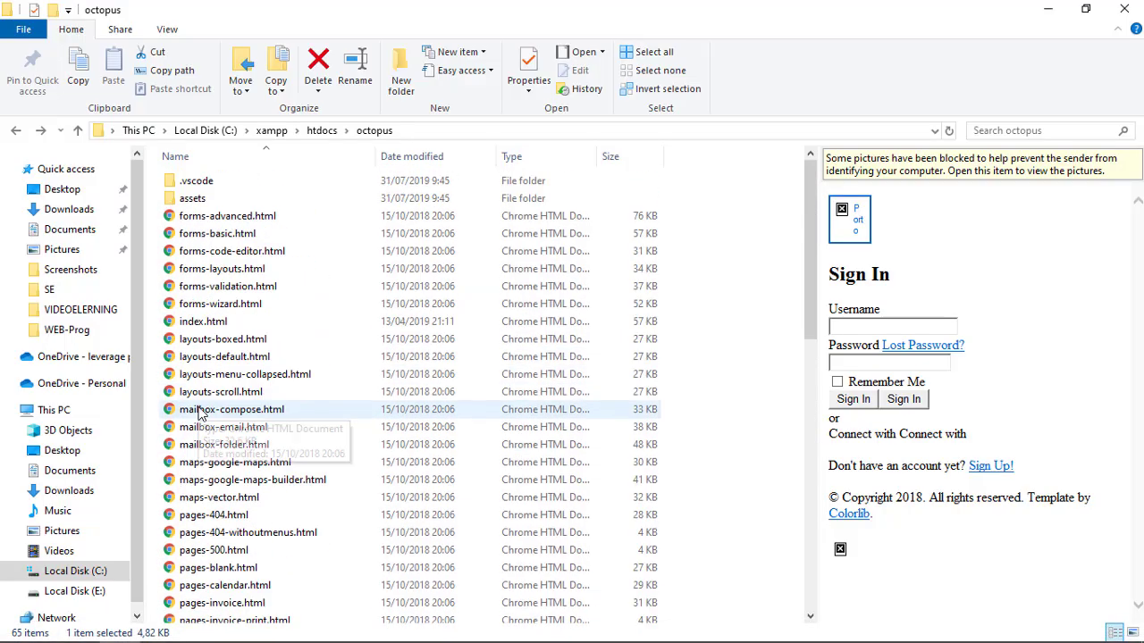
click(193, 198)
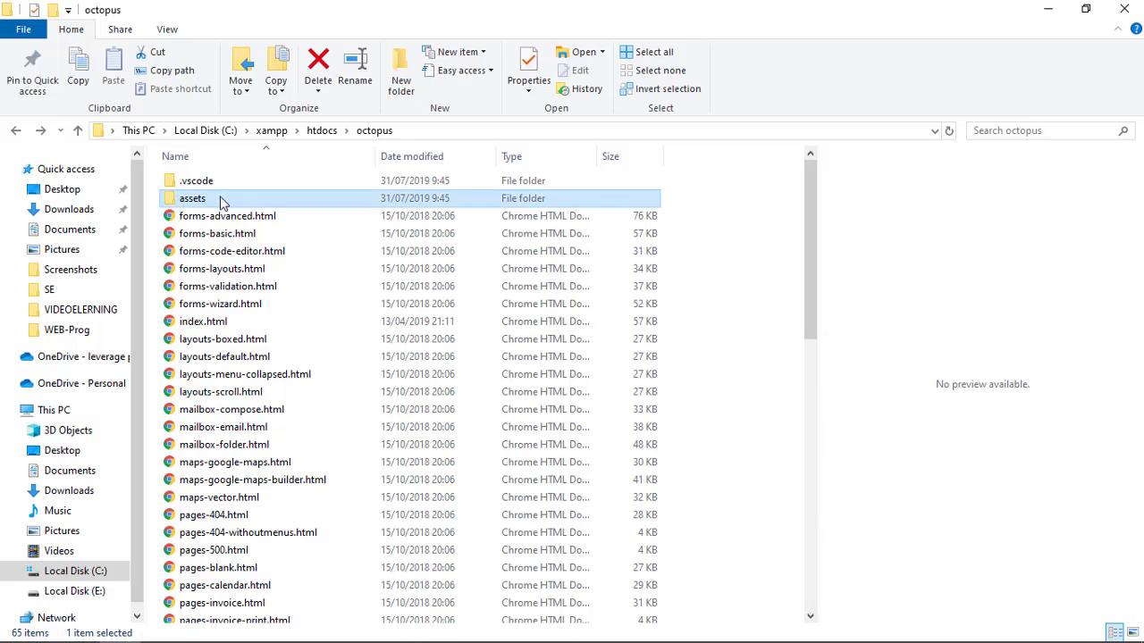
key(ctrl+c)
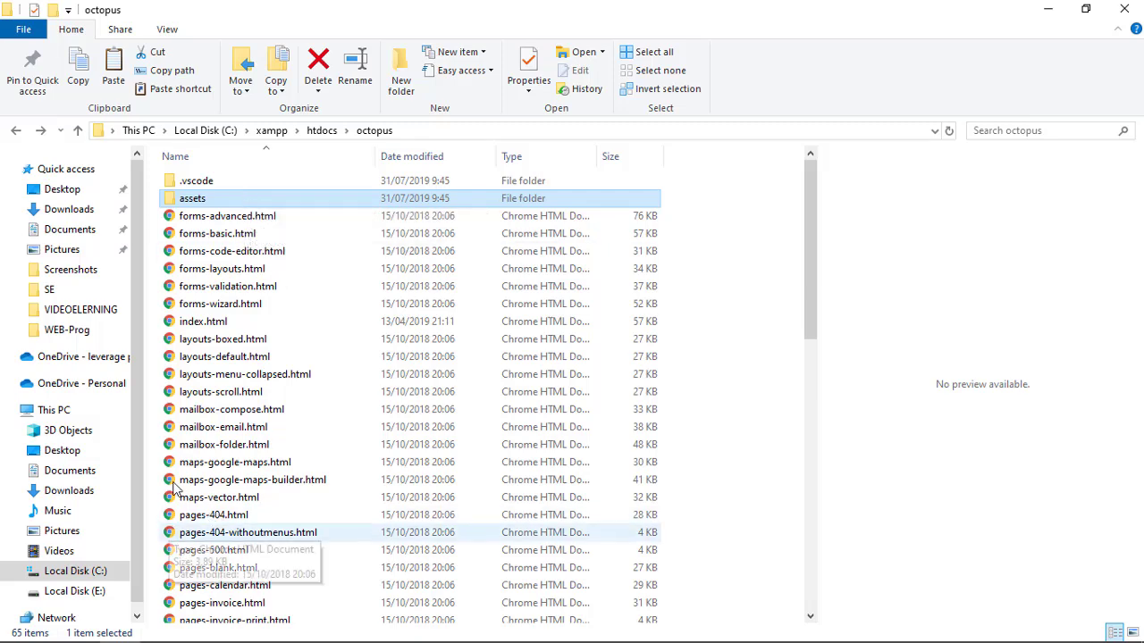
click(271, 131)
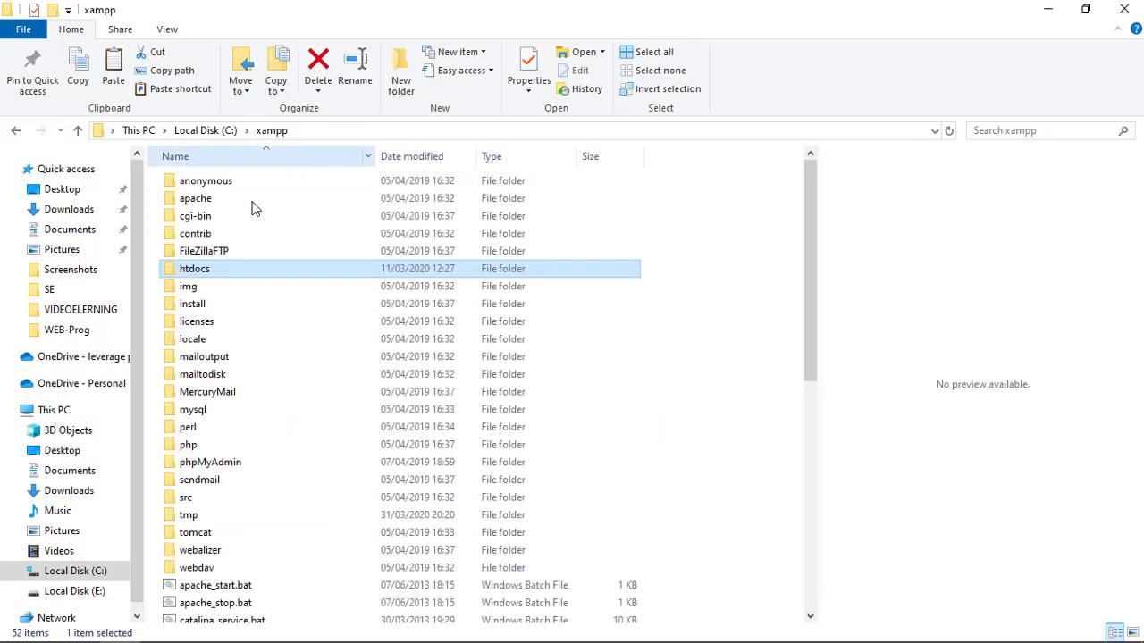
double_click(203, 276)
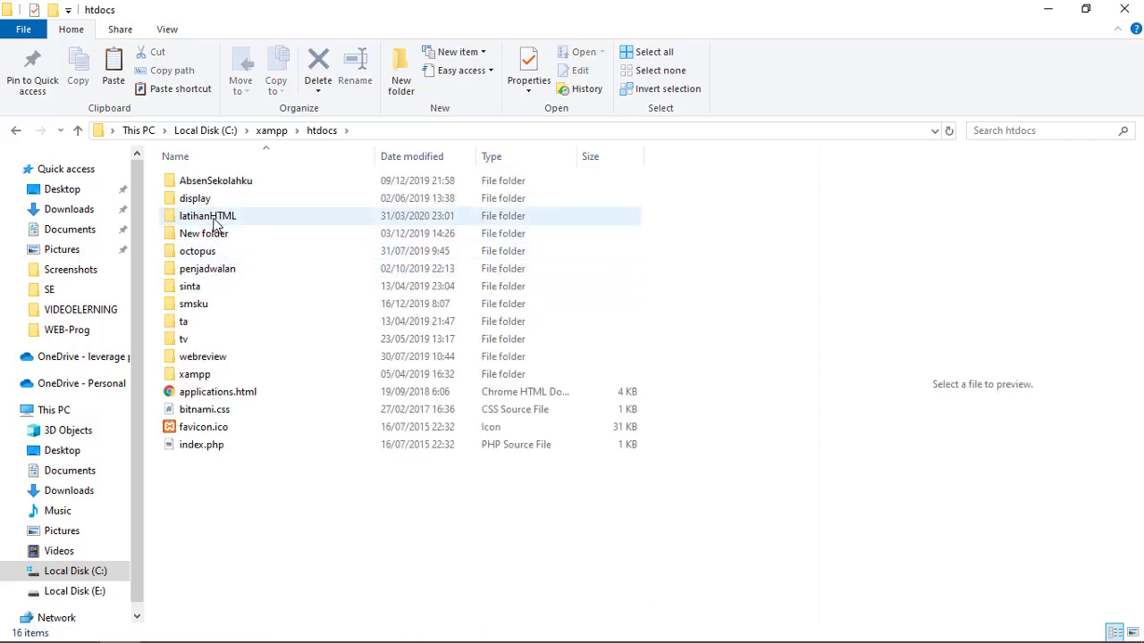
double_click(216, 219)
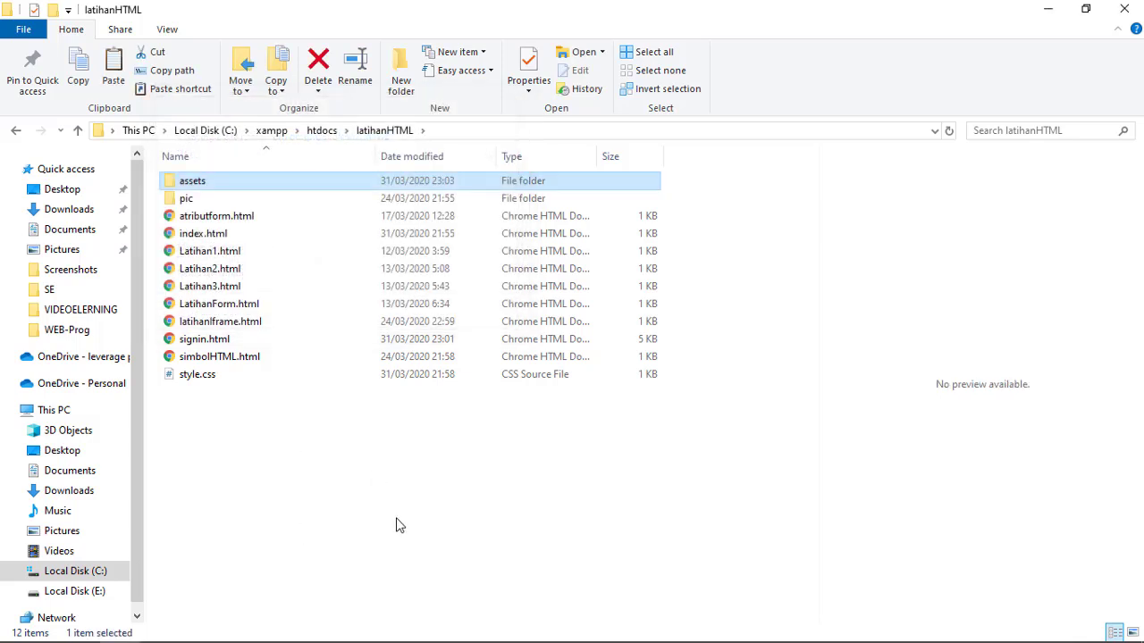
Switch to Firefox and reload localhost/LatihanHTML/signin.html.
mouse_move(498, 625)
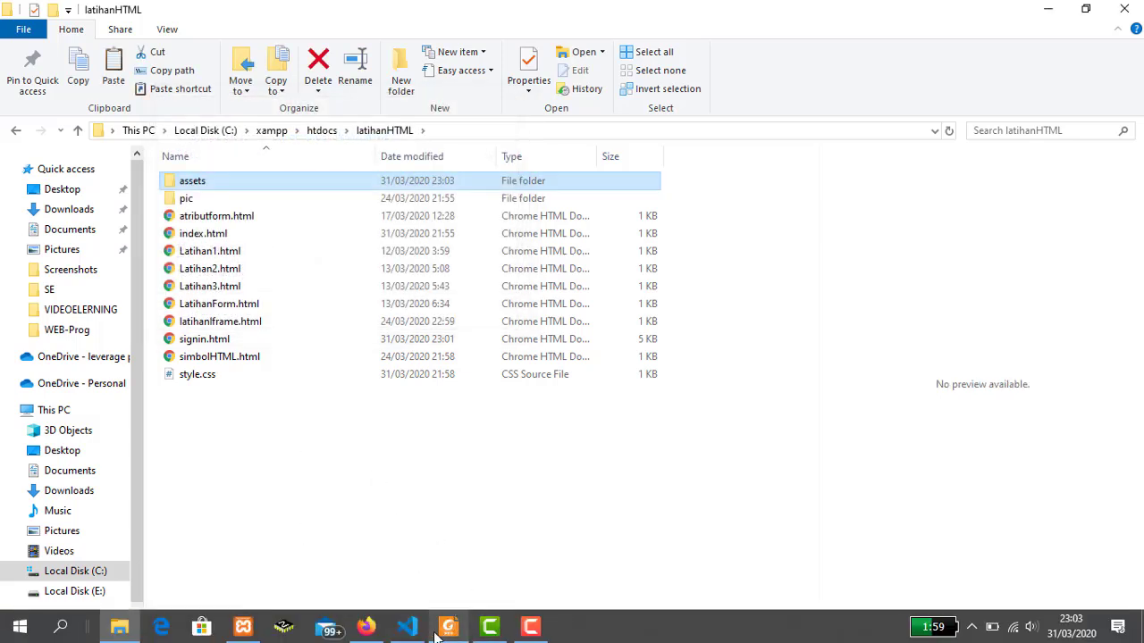
click(379, 629)
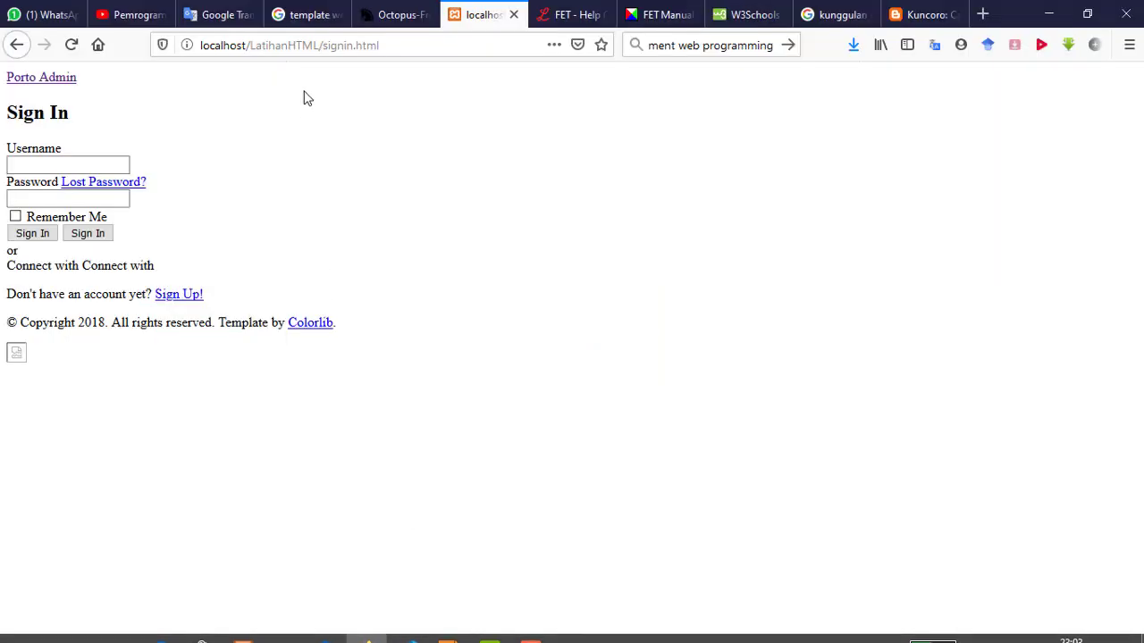
click(439, 51)
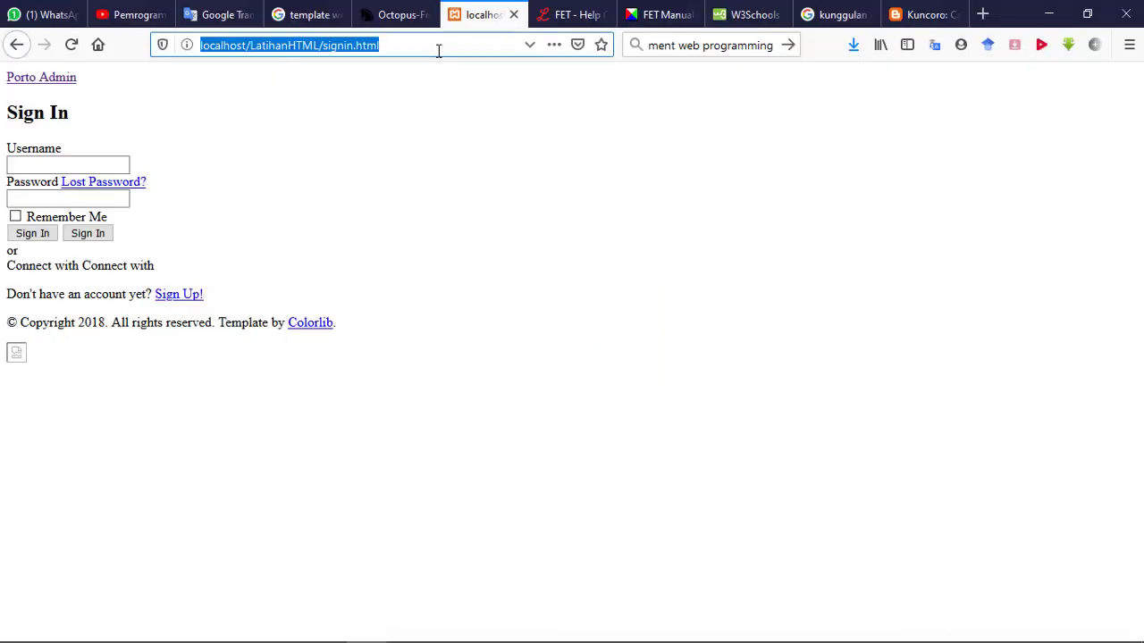
key(Return)
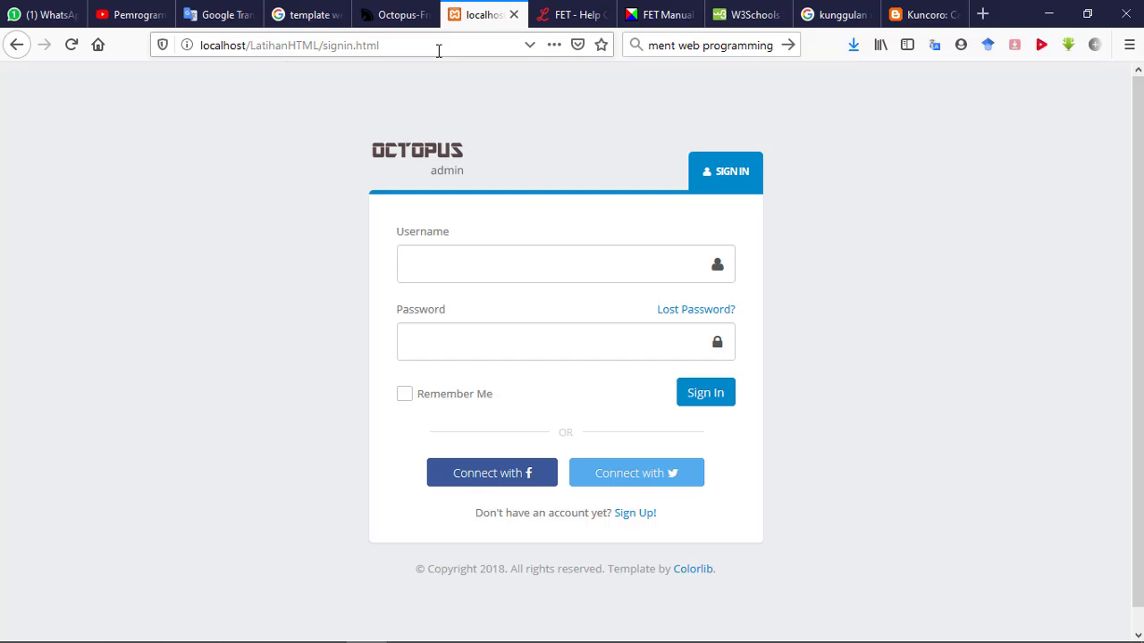
Switch to Visual Studio Code and examine the sign-in form's code in signin.html, from the stylesheet links to the sign-up paragraph.
mouse_move(536, 636)
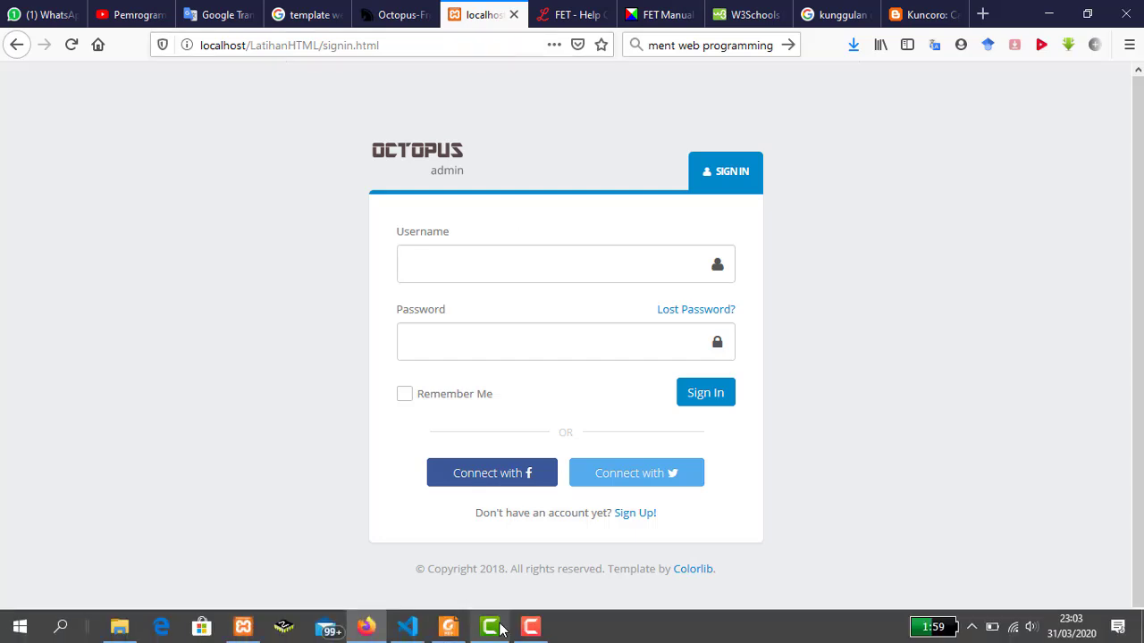
click(418, 629)
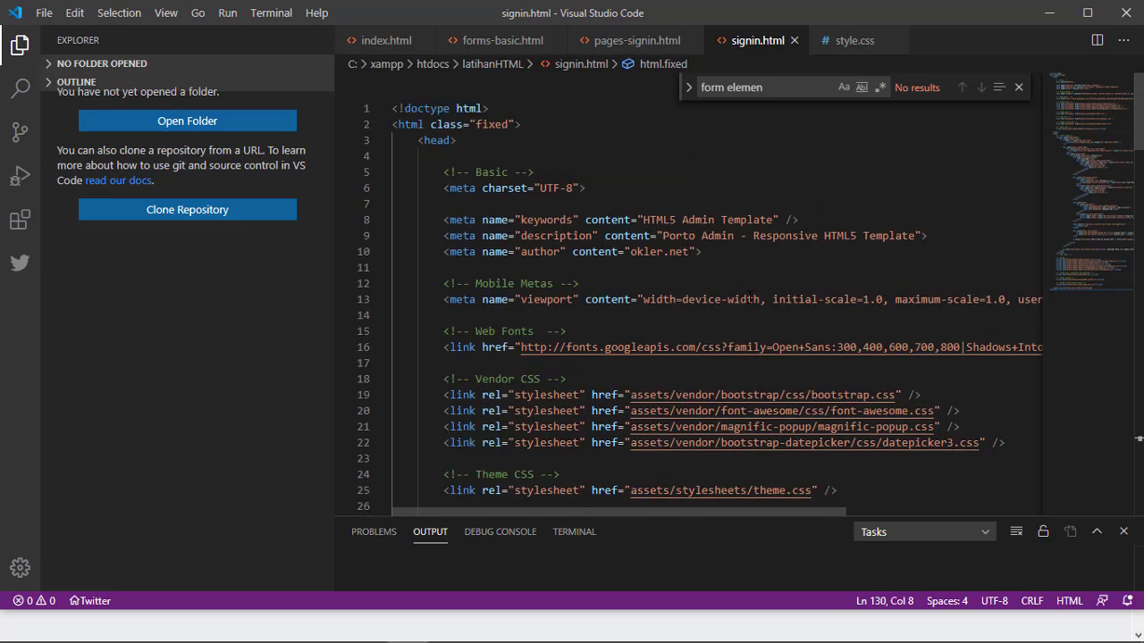
scroll(751, 299, down, 7)
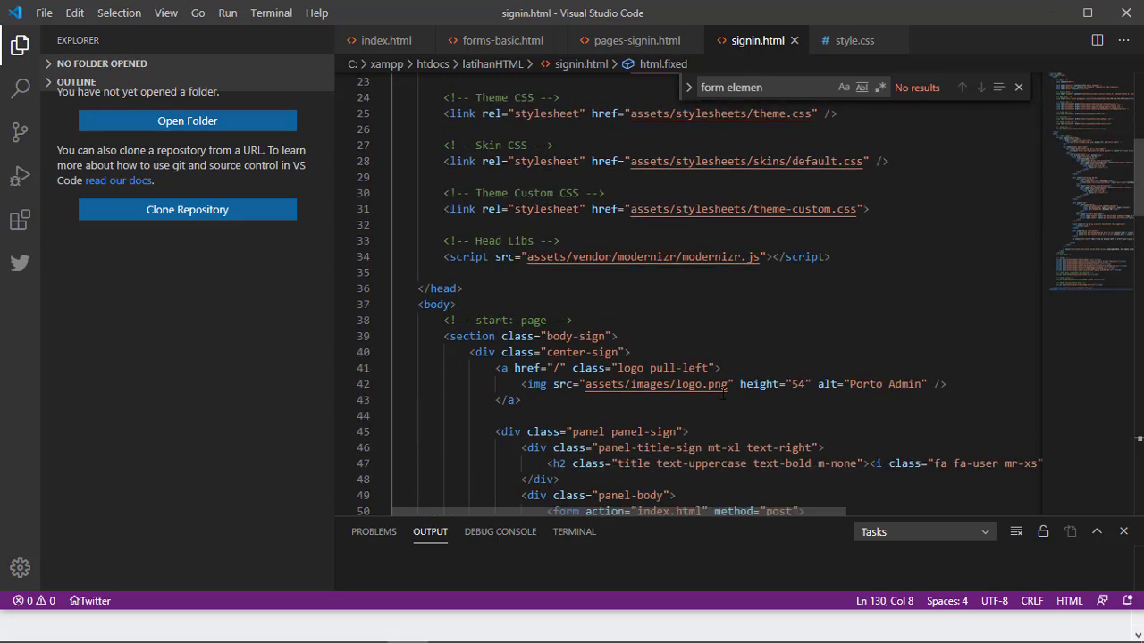
scroll(724, 394, down, 2)
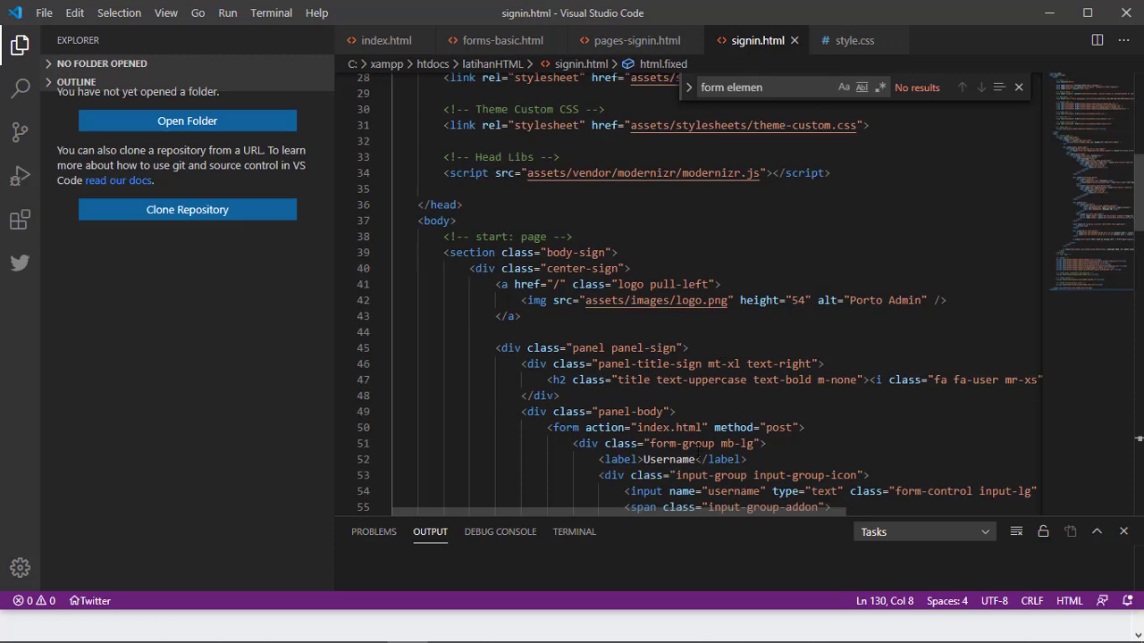
scroll(696, 447, down, 2)
drag(701, 376, 643, 375)
scroll(645, 376, down, 4)
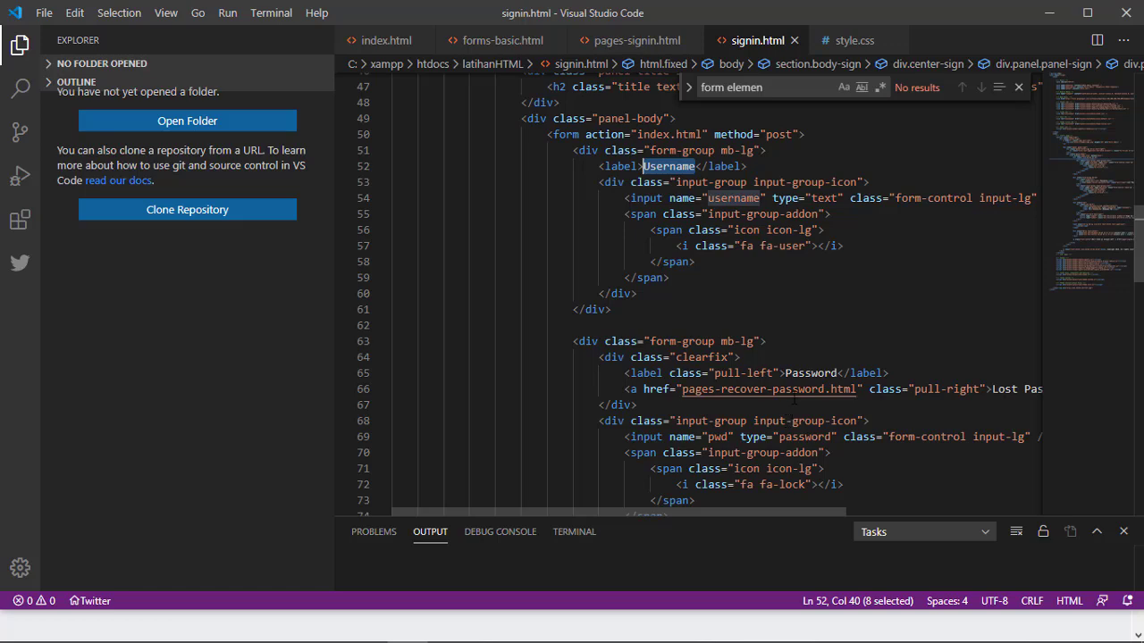
scroll(790, 420, down, 6)
scroll(790, 400, down, 4)
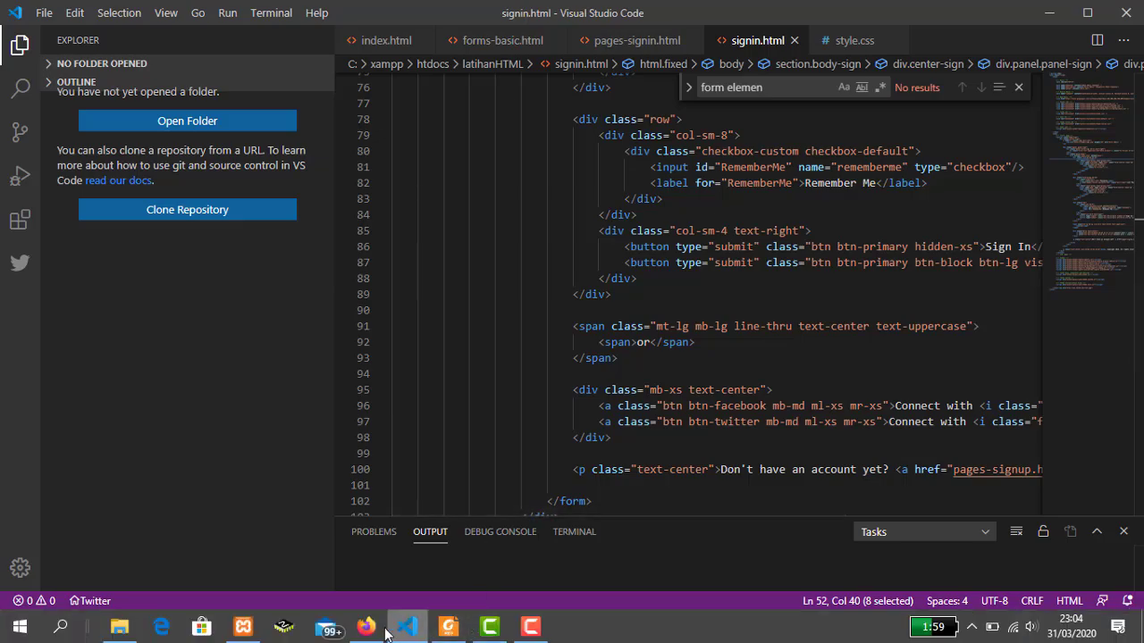
Change the Remember Me checkbox's label text in signin.html to "Ingatkan Saya", save the file and reload the page in Firefox.
click(366, 626)
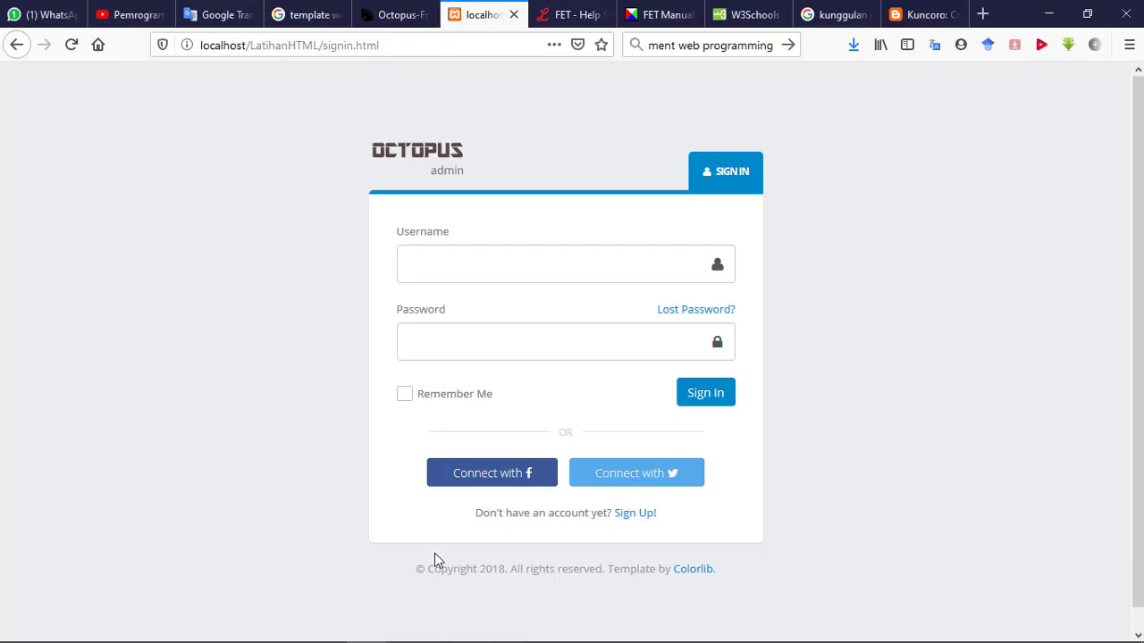
click(408, 627)
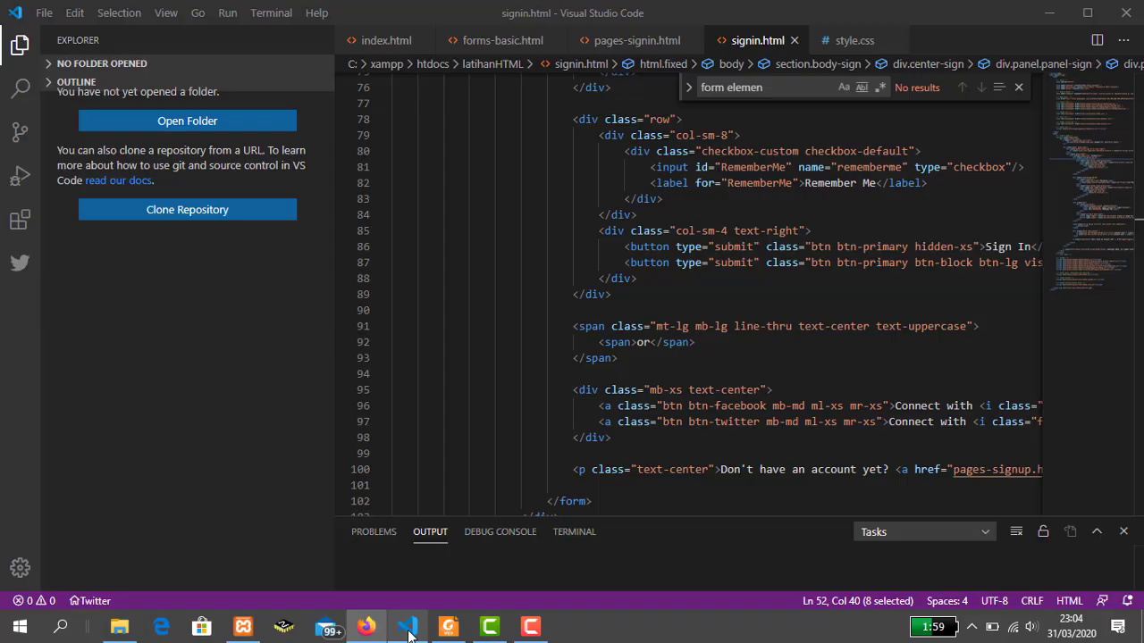
drag(876, 183, 805, 183)
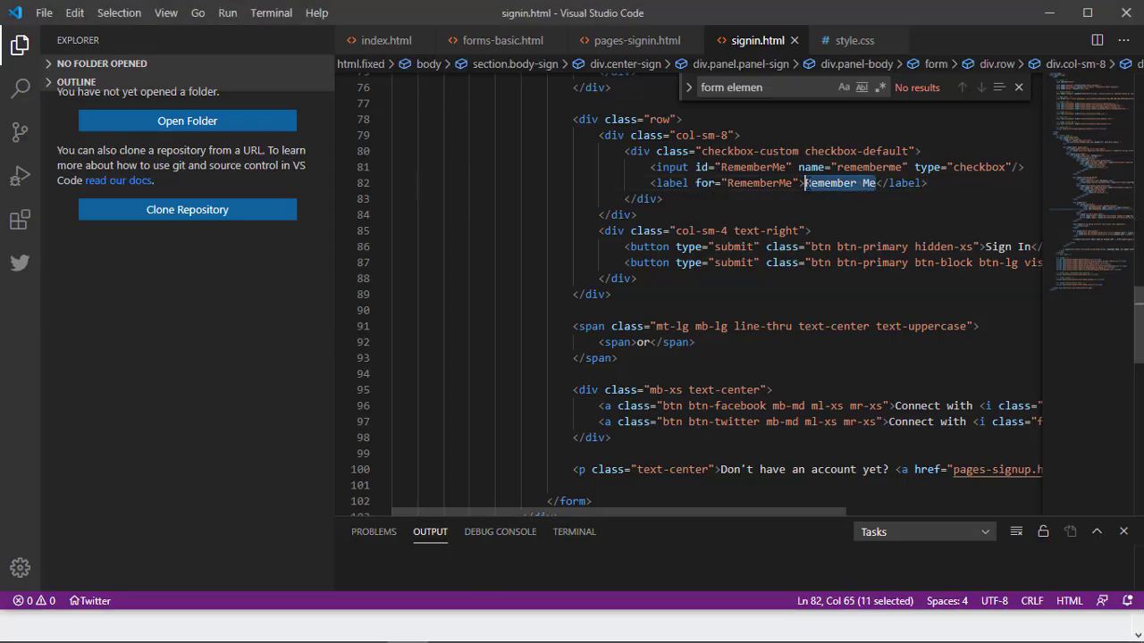
text(Ingatkan )
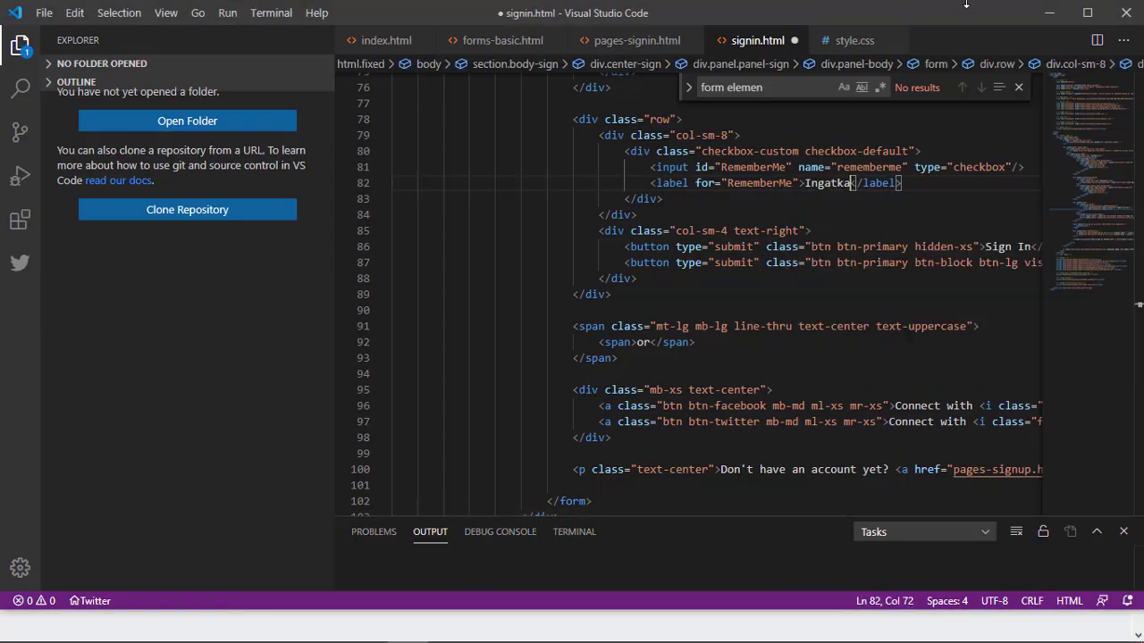
text(Saya)
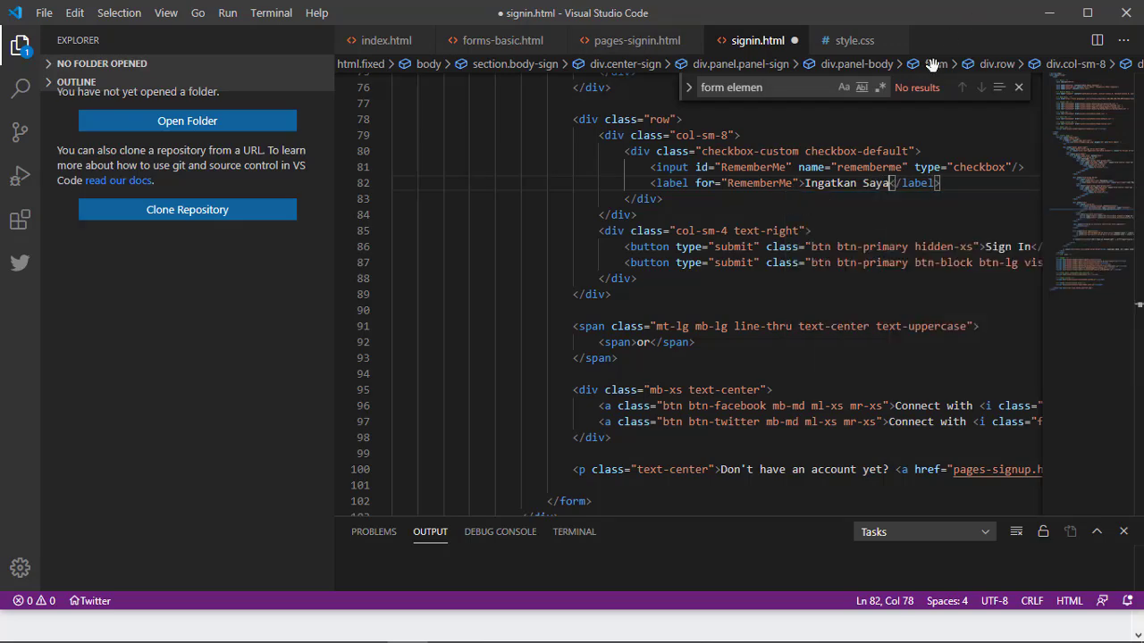
key(ctrl+s)
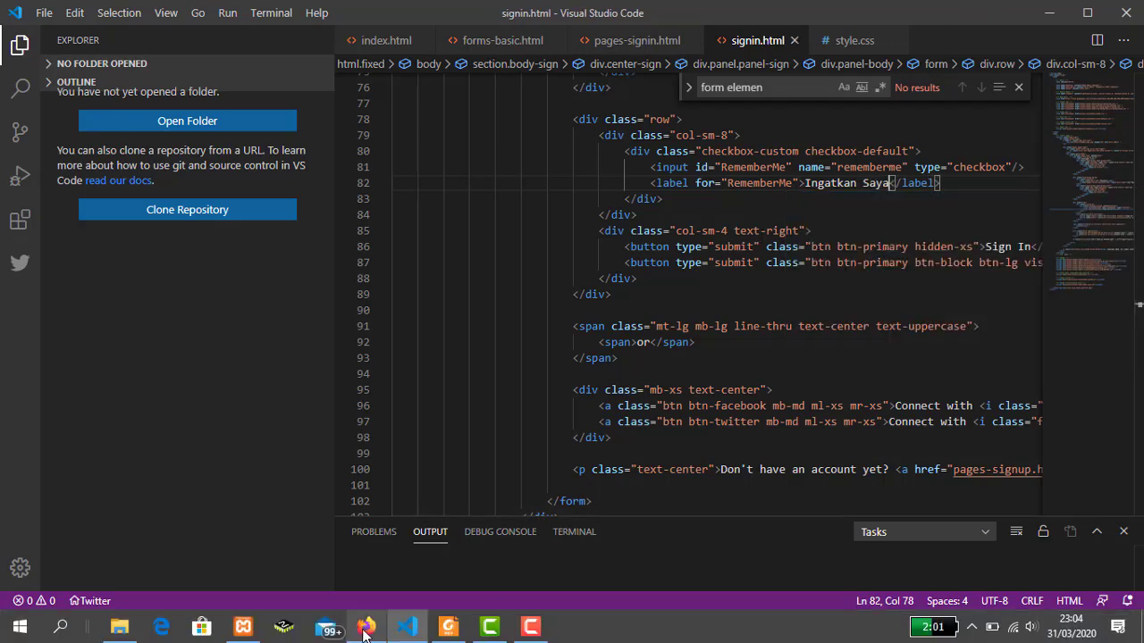
click(367, 626)
key(F5)
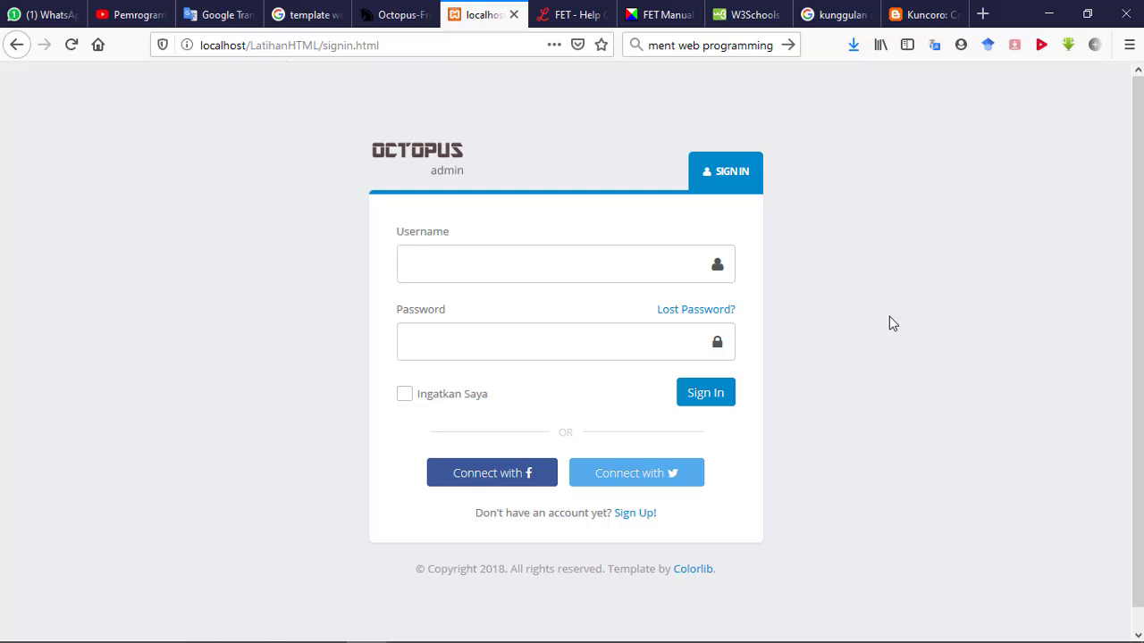
Switch to Visual Studio Code, replace the "Sign In" text in signin.html's h2 title with "Masuk" and save the file.
mouse_move(472, 640)
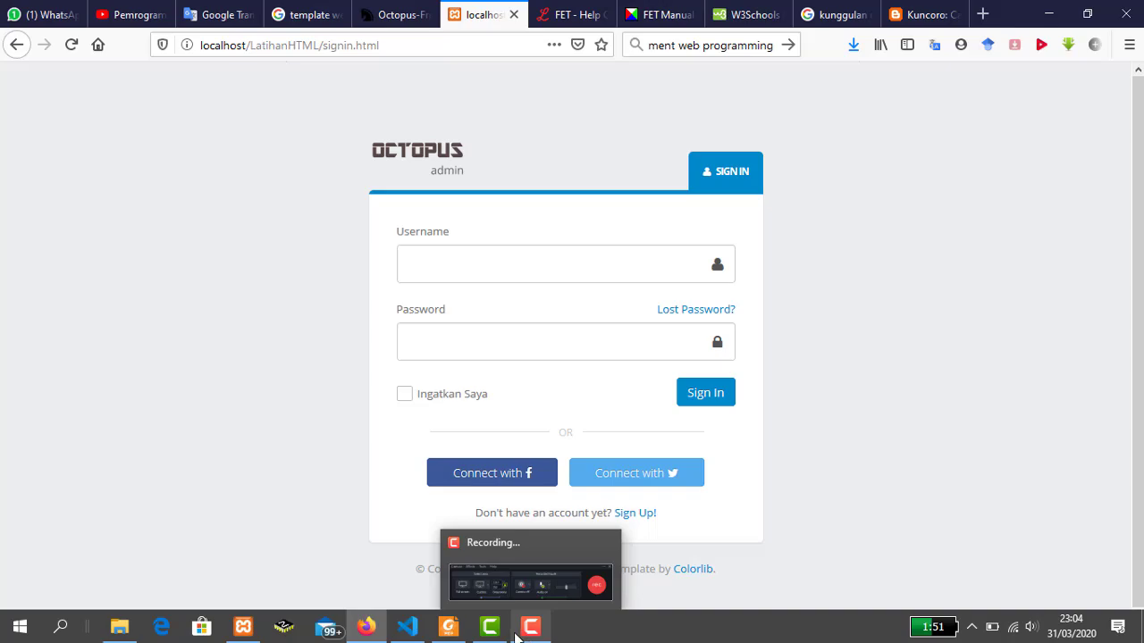
click(407, 626)
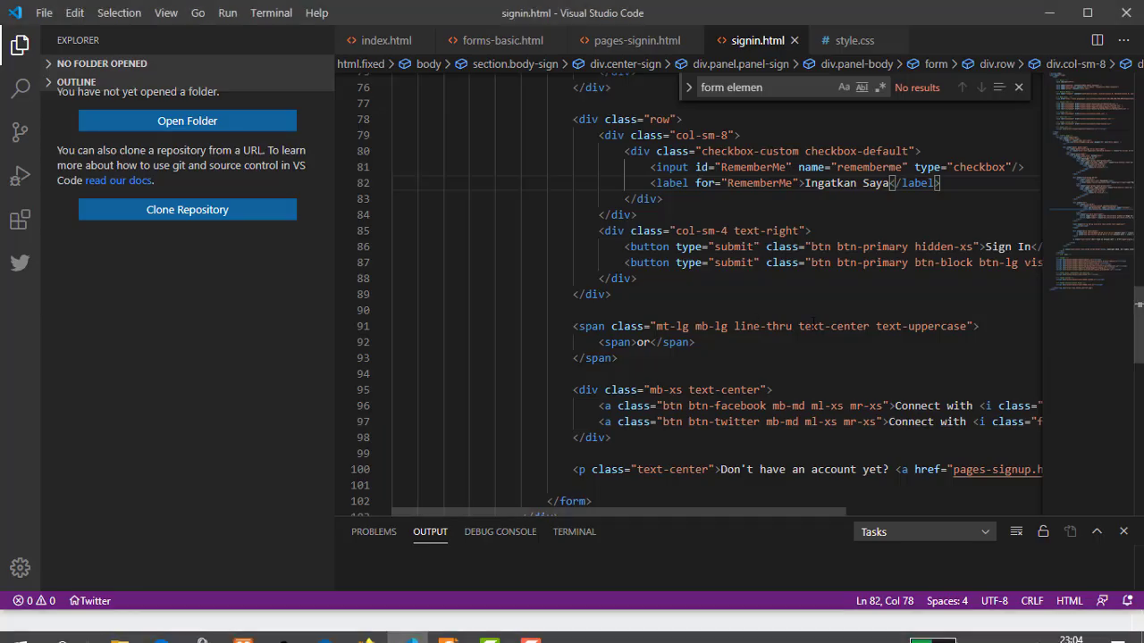
scroll(813, 327, up, 7)
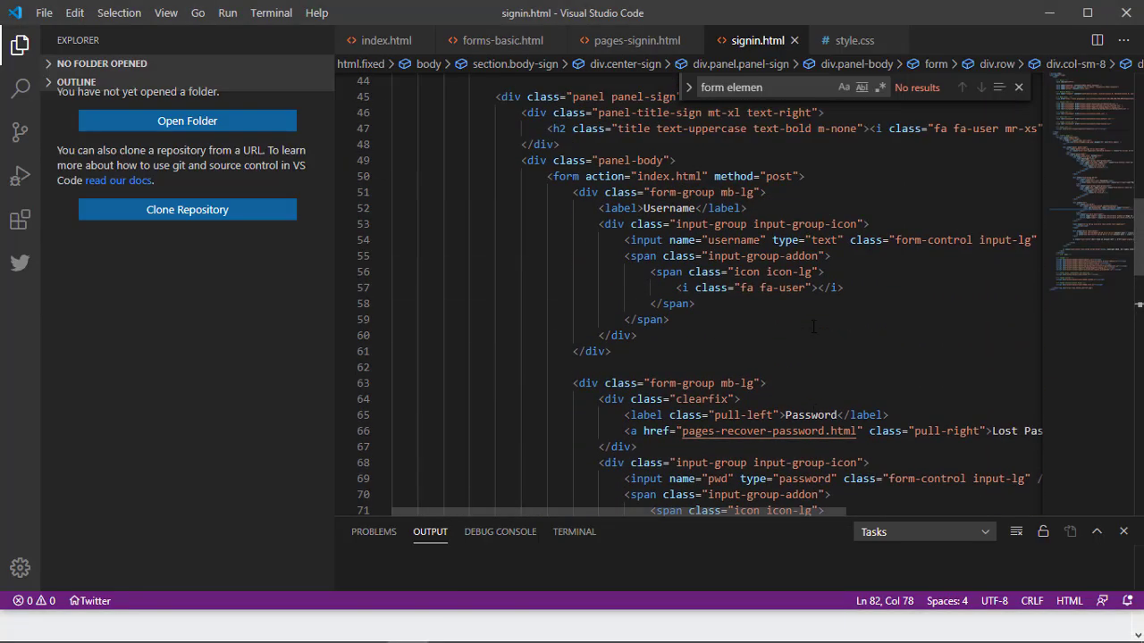
scroll(816, 323, up, 2)
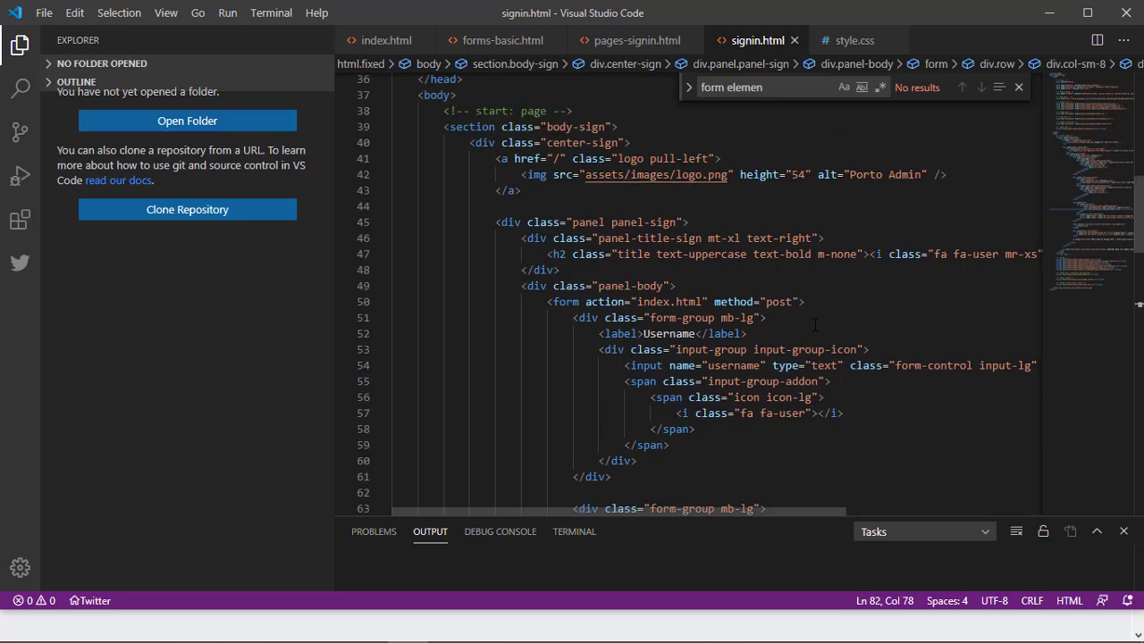
scroll(815, 329, up, 1)
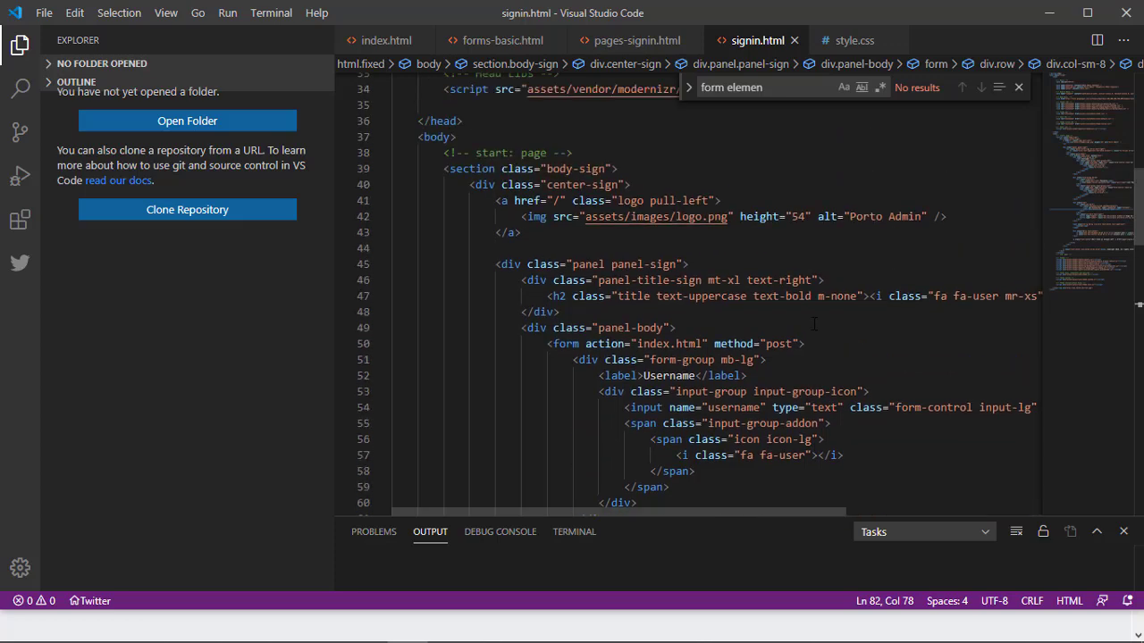
scroll(813, 323, up, 2)
scroll(811, 322, up, 2)
scroll(805, 327, down, 2)
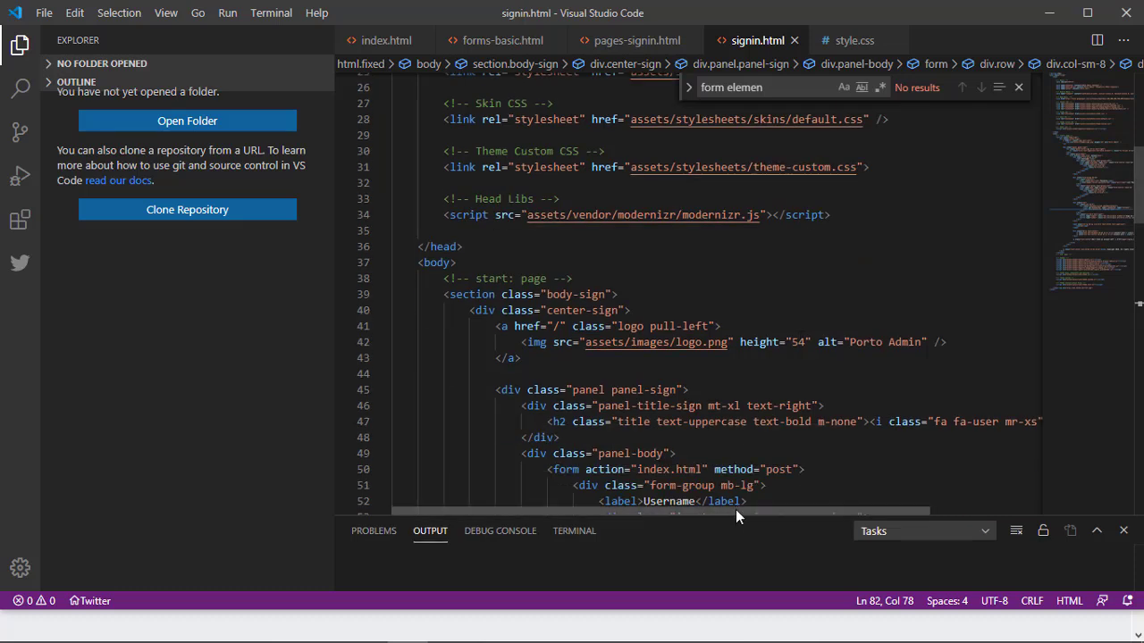
drag(735, 509, 862, 518)
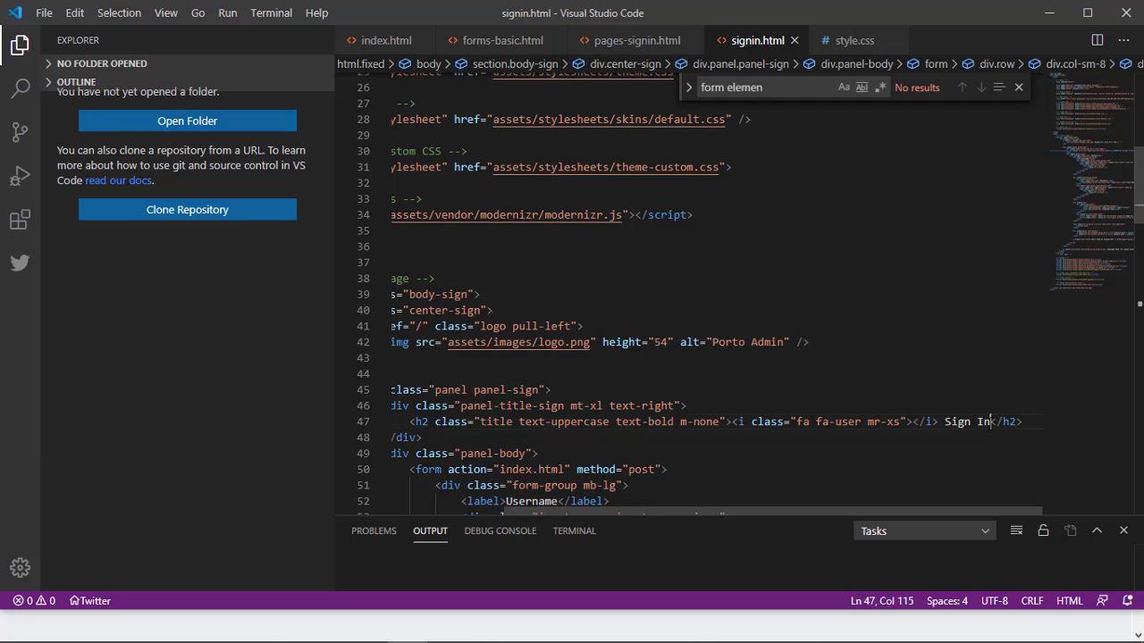
drag(990, 422, 945, 422)
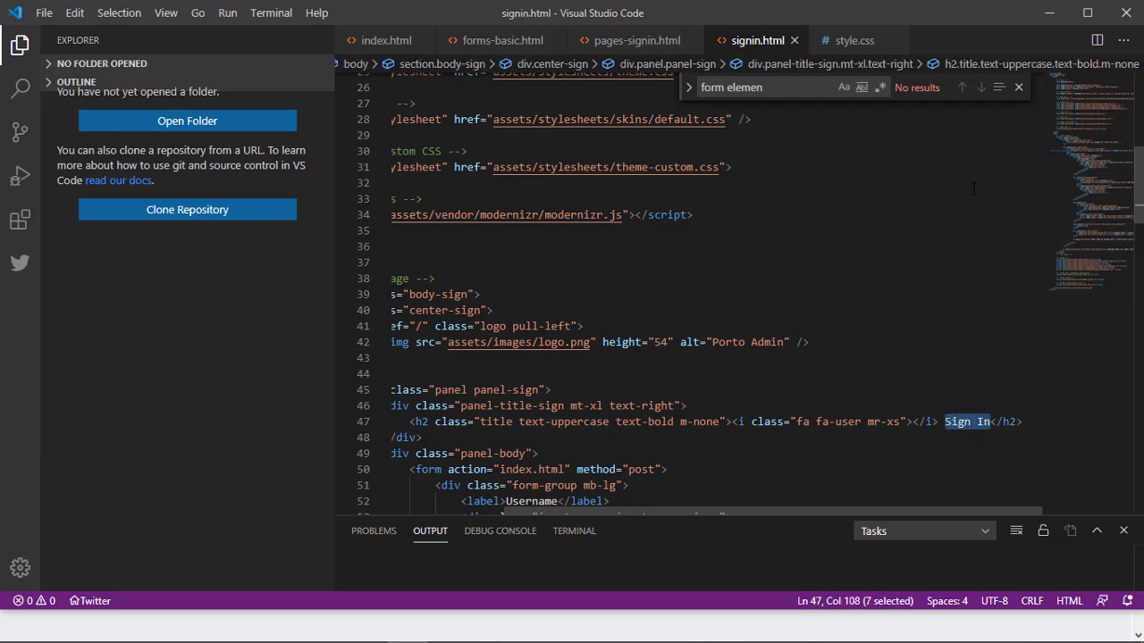
text(Masuk)
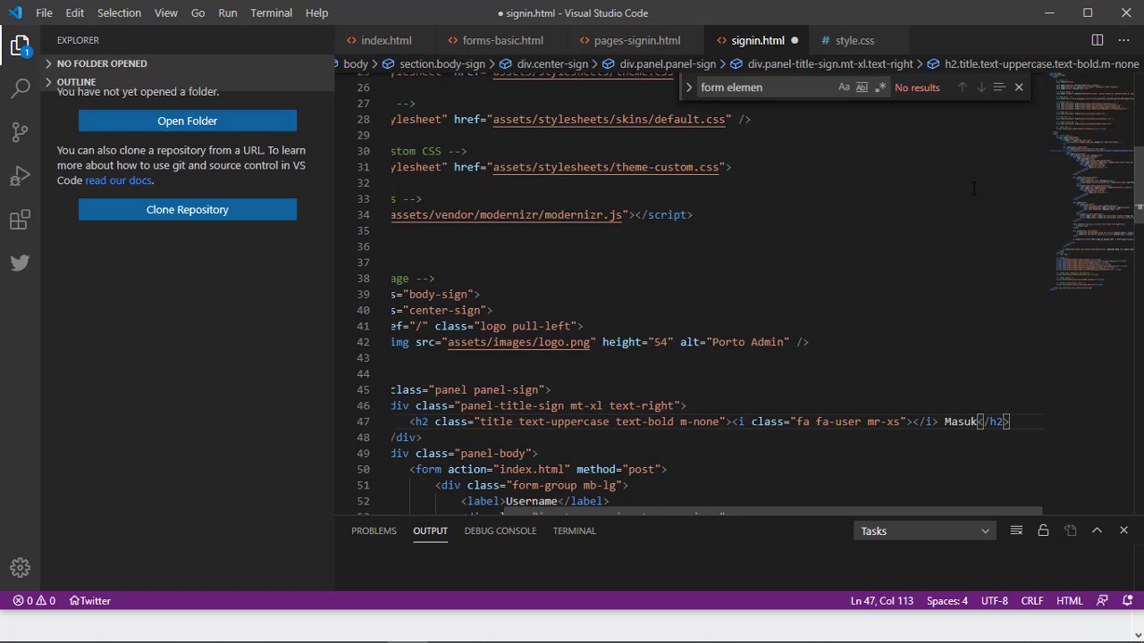
key(ctrl+s)
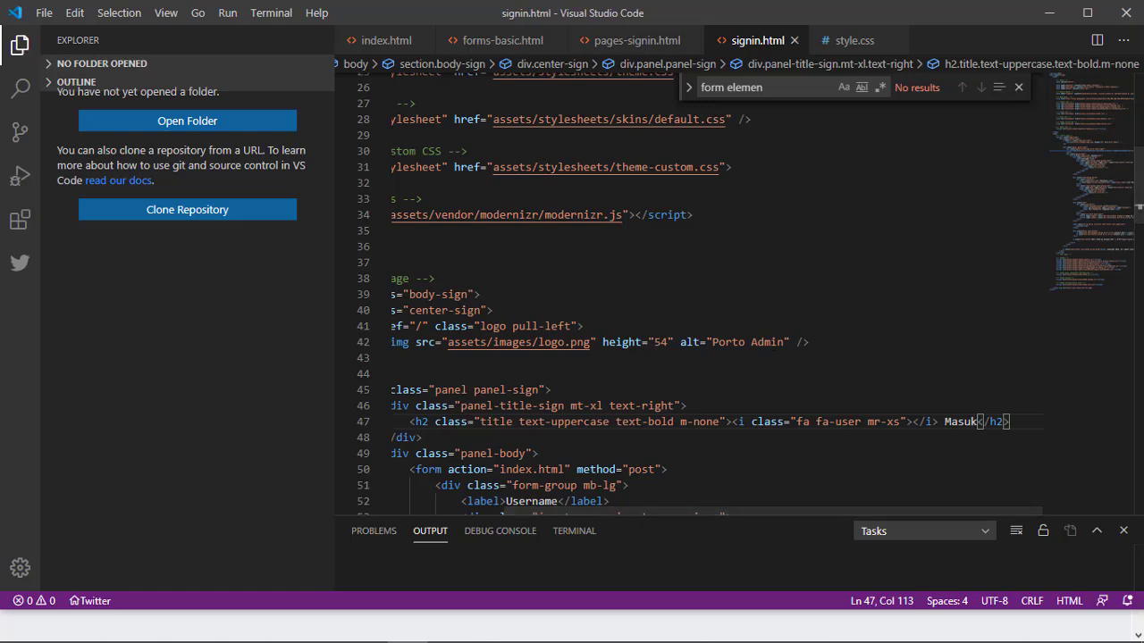
Switch to Firefox and reload the sign-in page to check the changed title.
mouse_move(425, 636)
click(366, 627)
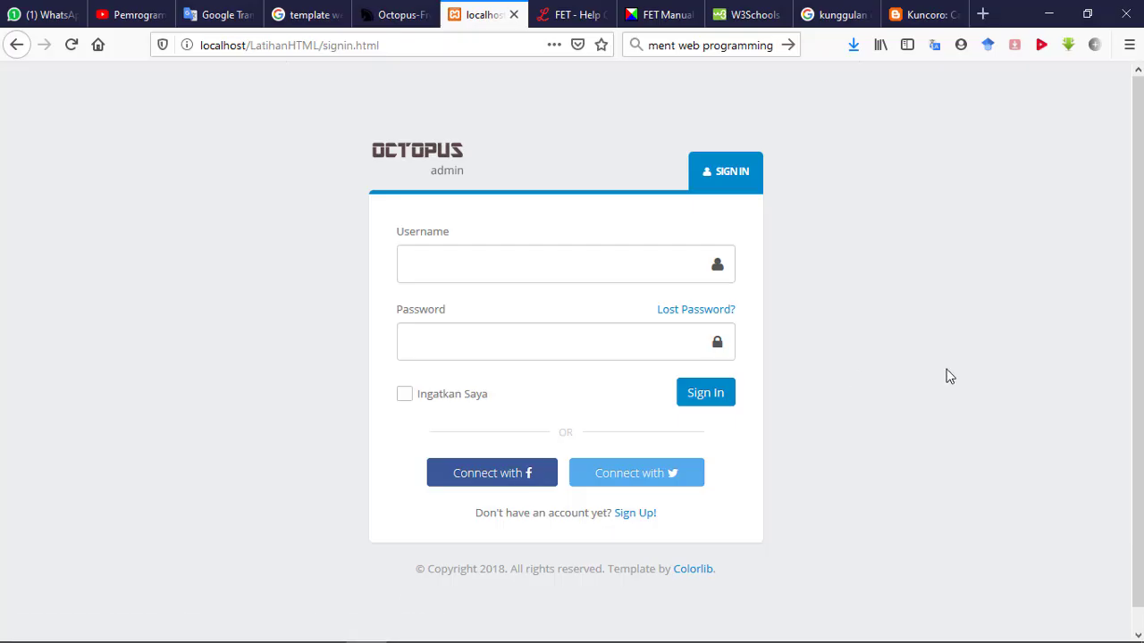
key(F5)
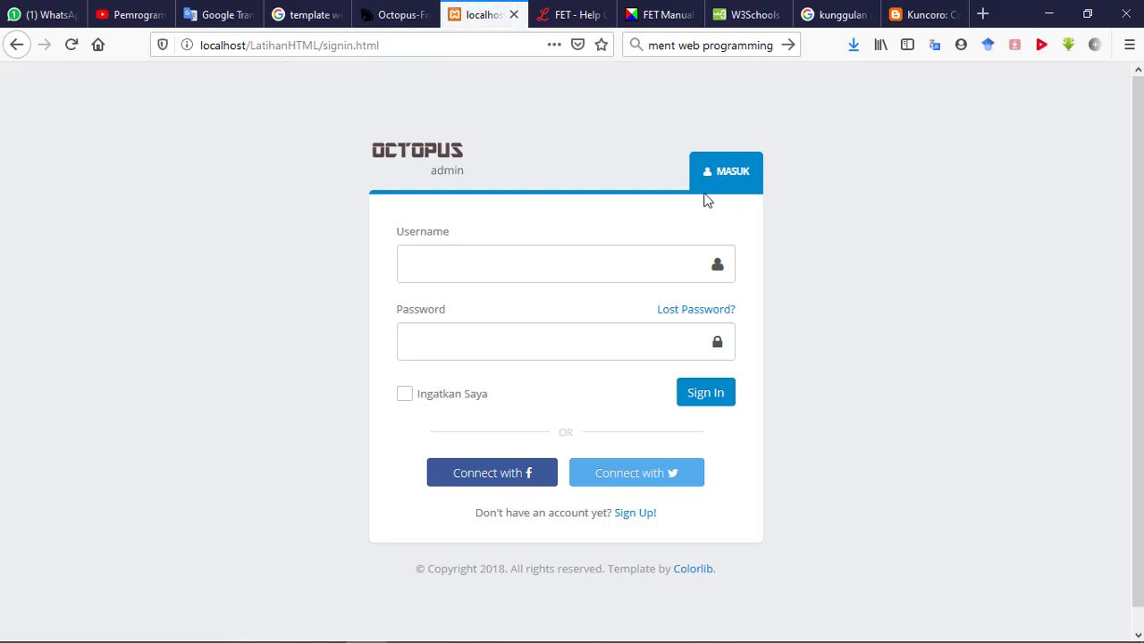